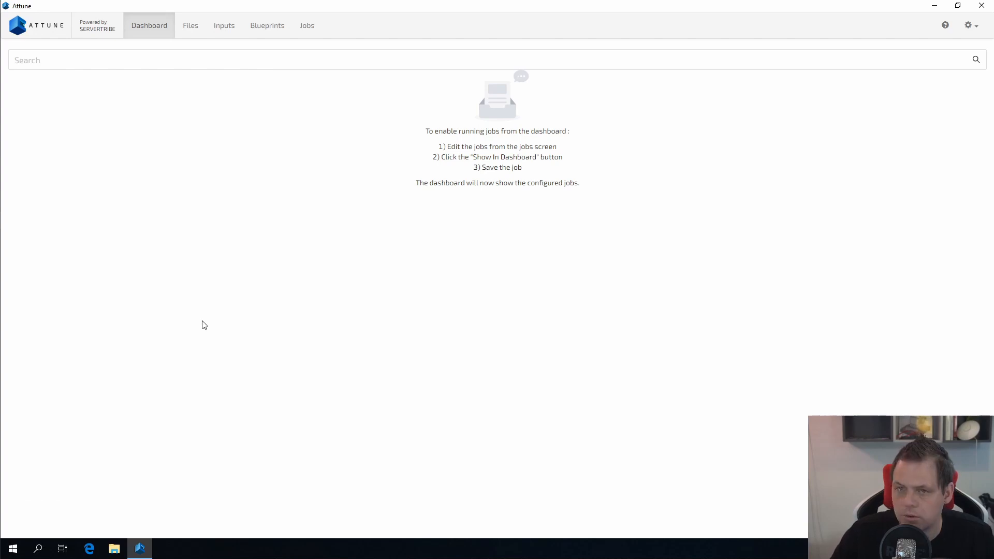
Start a new job plan named "Test my job" based on the blueprint "My first blueprint test task"
left_click(262, 35)
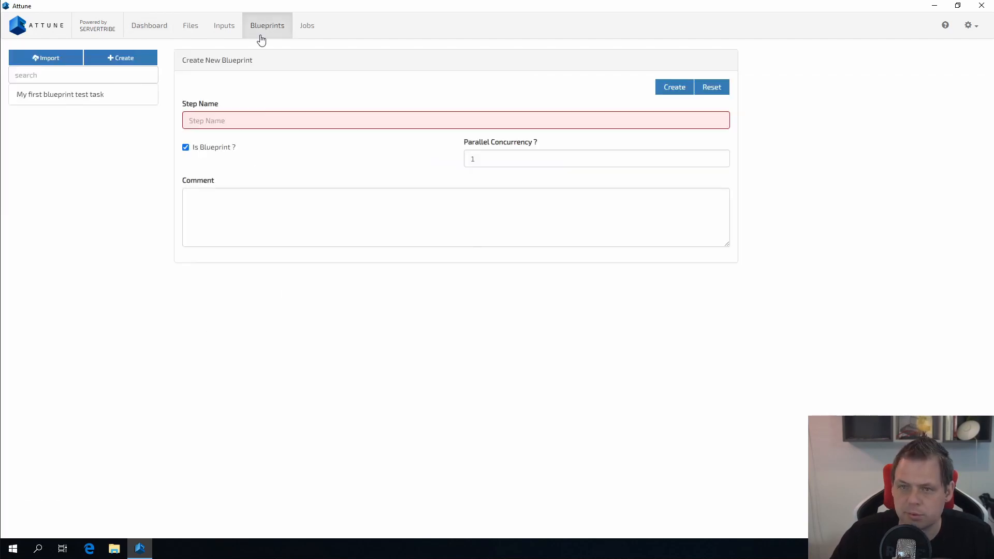
left_click(79, 99)
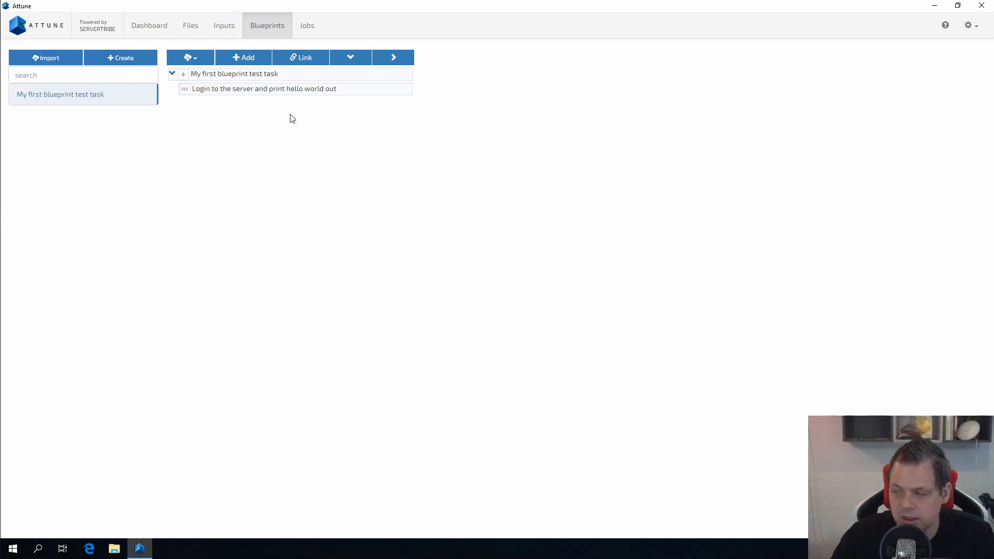
left_click(309, 32)
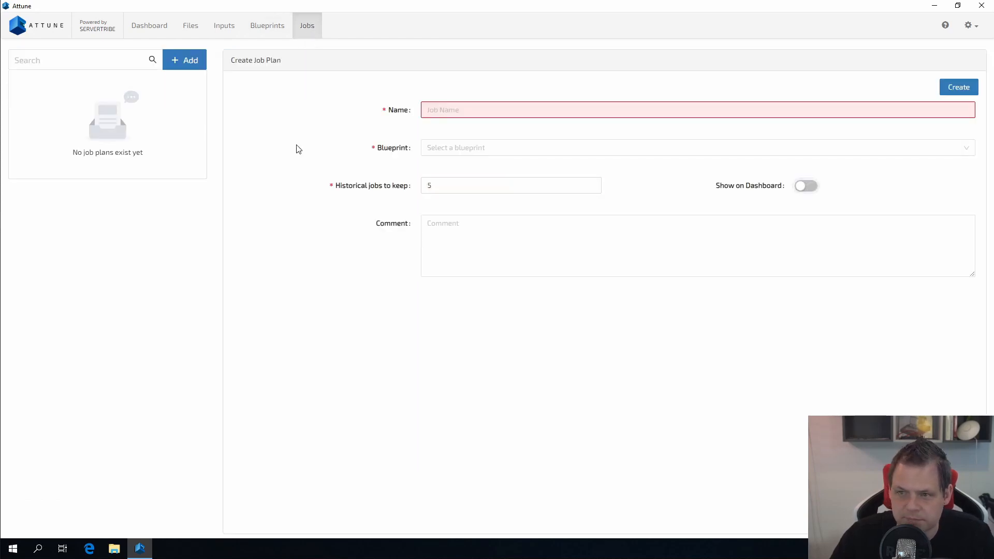
left_click(450, 114)
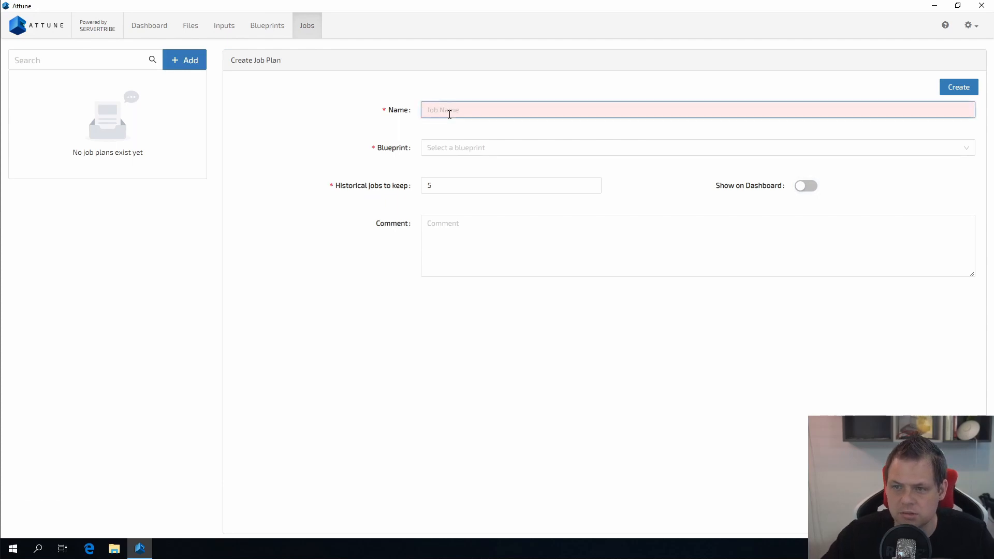
type("T")
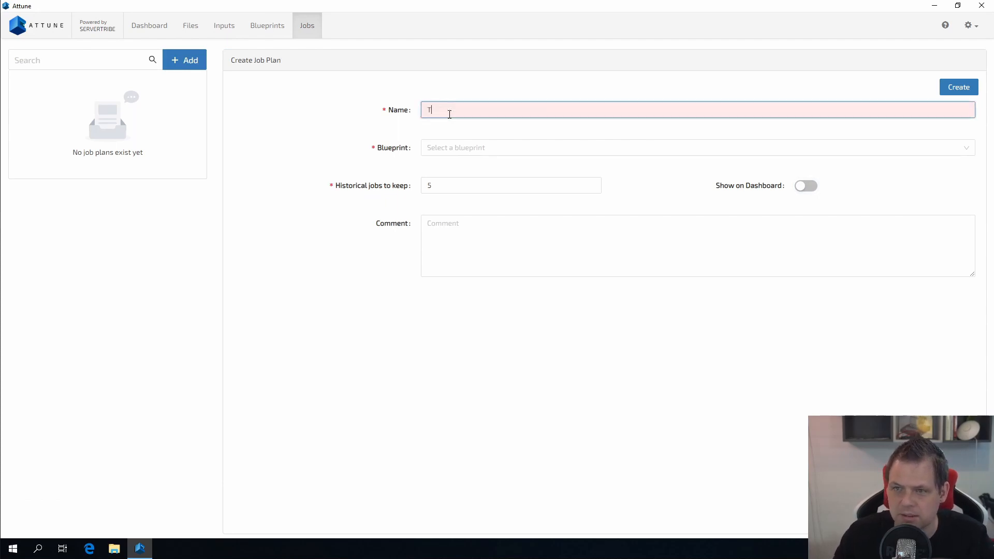
type("est my job")
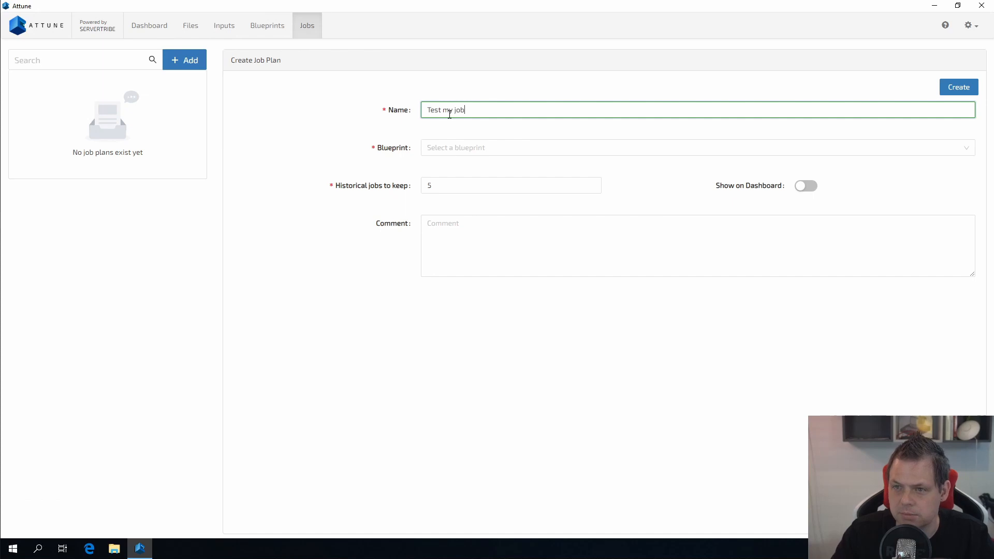
left_click(468, 147)
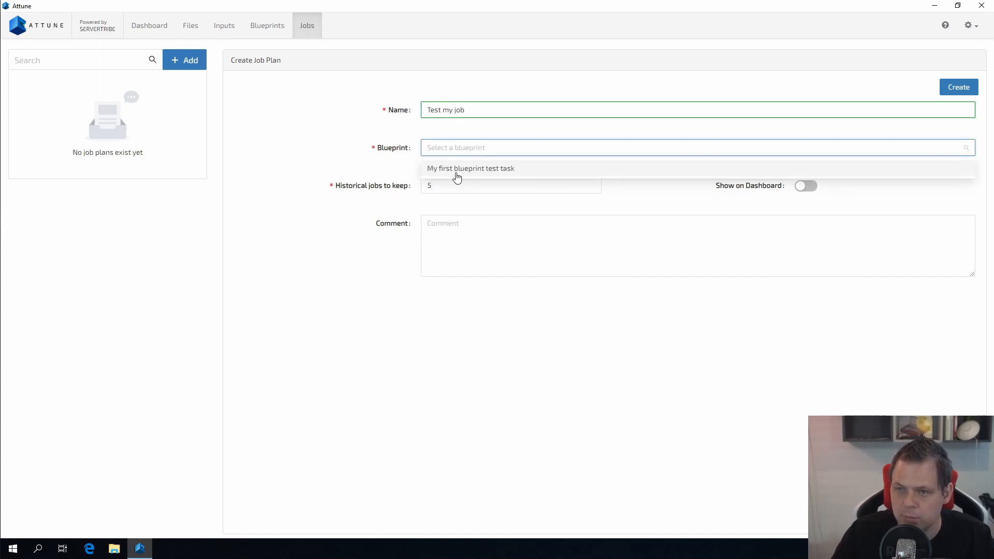
left_click(489, 173)
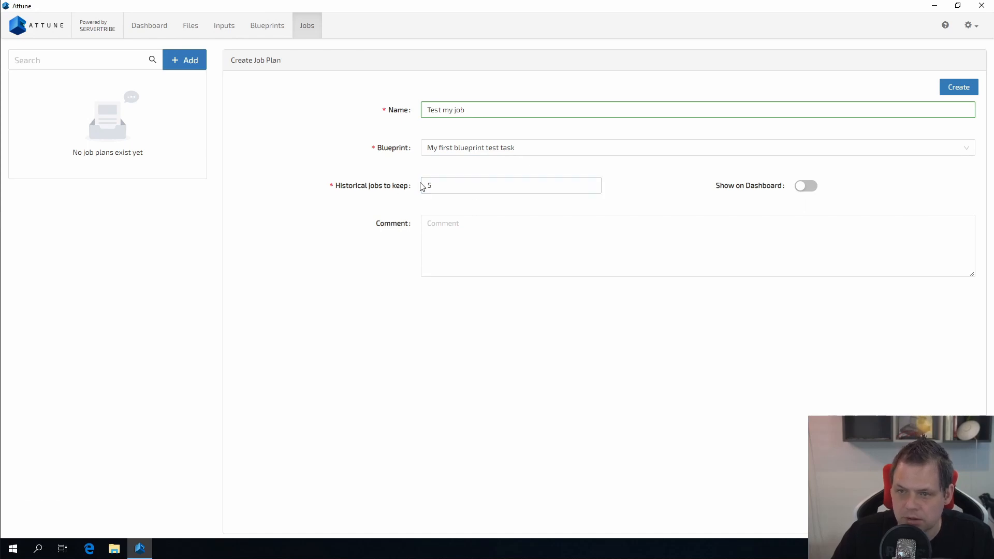
Enable showing the job on the dashboard, add the comment "This is my first test job", and create the job plan
left_click(438, 184)
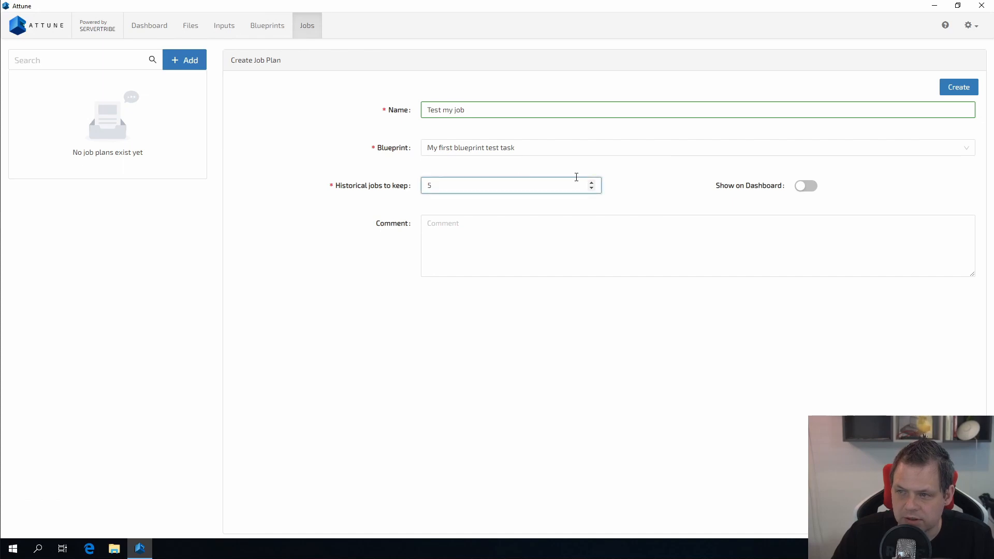
left_click(694, 181)
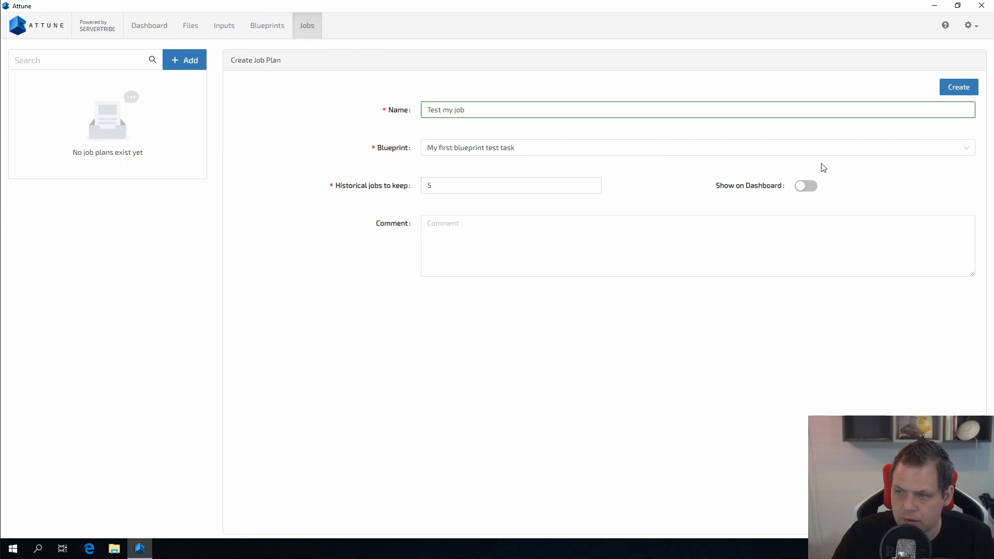
left_click(805, 192)
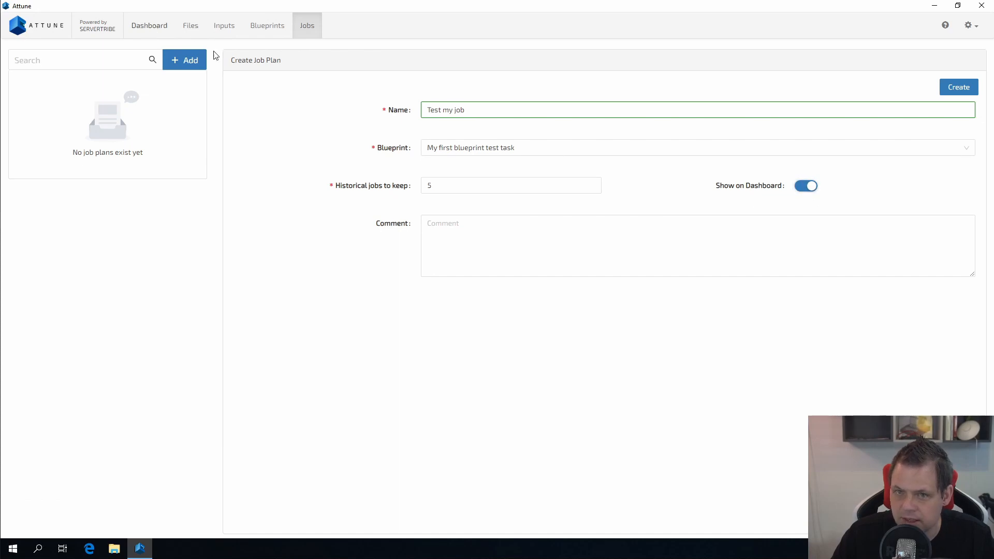
left_click(672, 227)
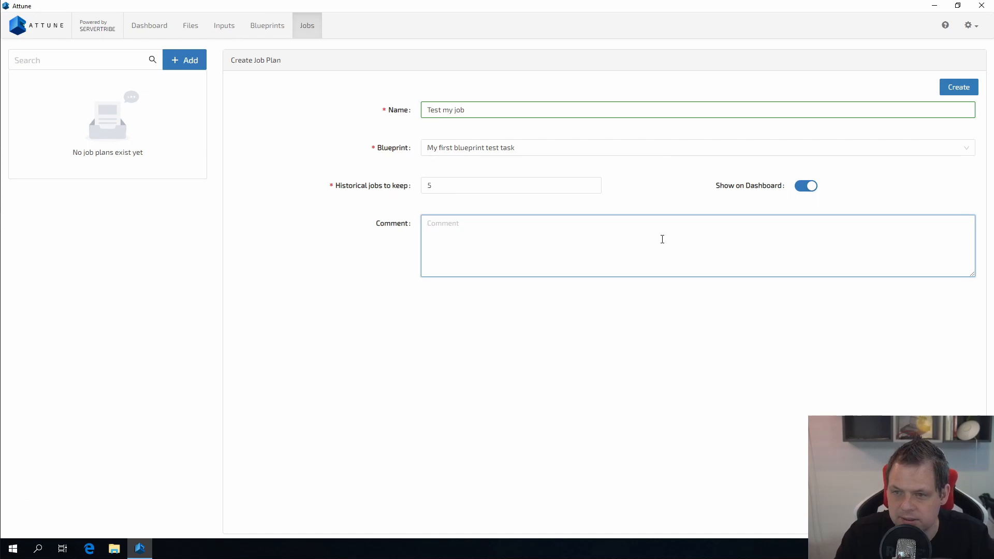
type("This is my first test job")
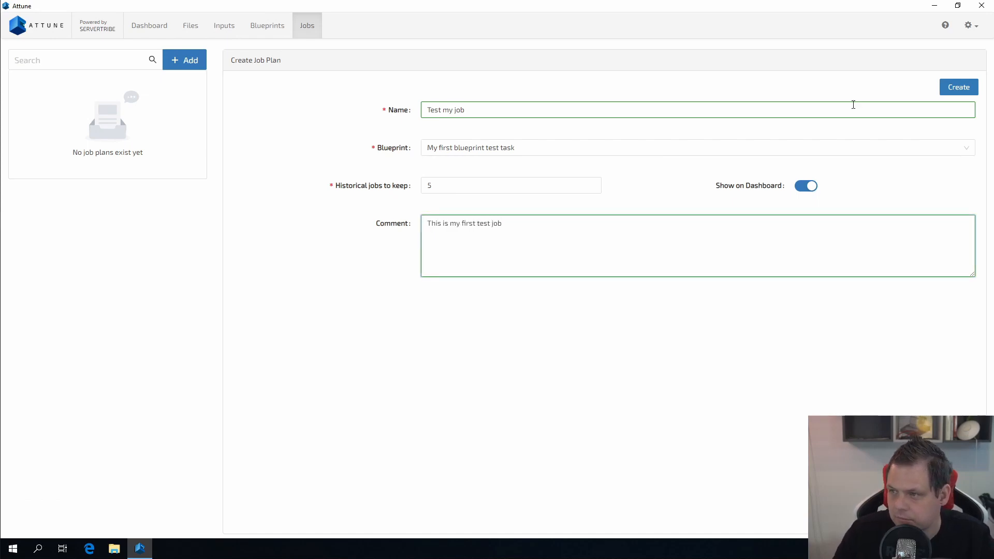
left_click(968, 88)
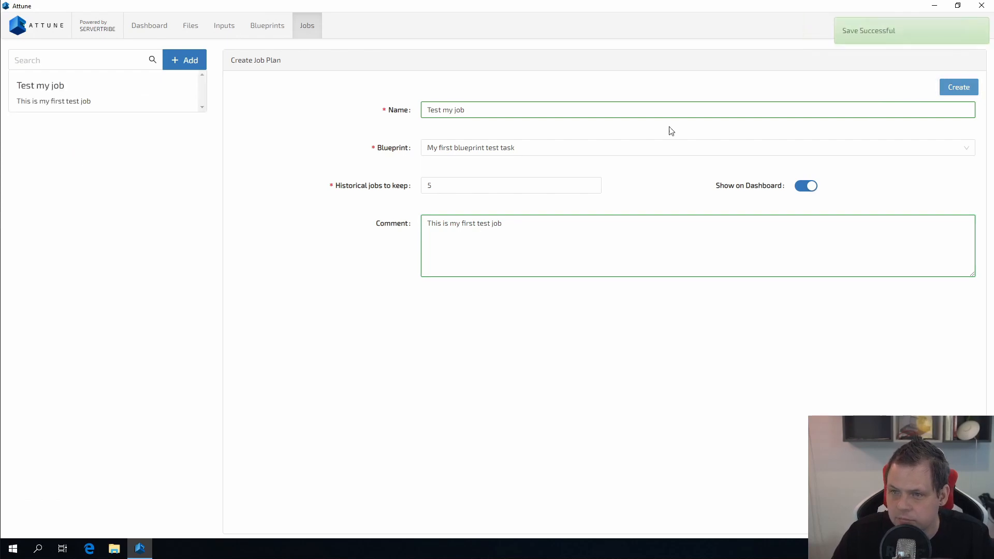
Open "Test my job" and review its edit settings, input parameter values, blueprint choice and job history
left_click(93, 91)
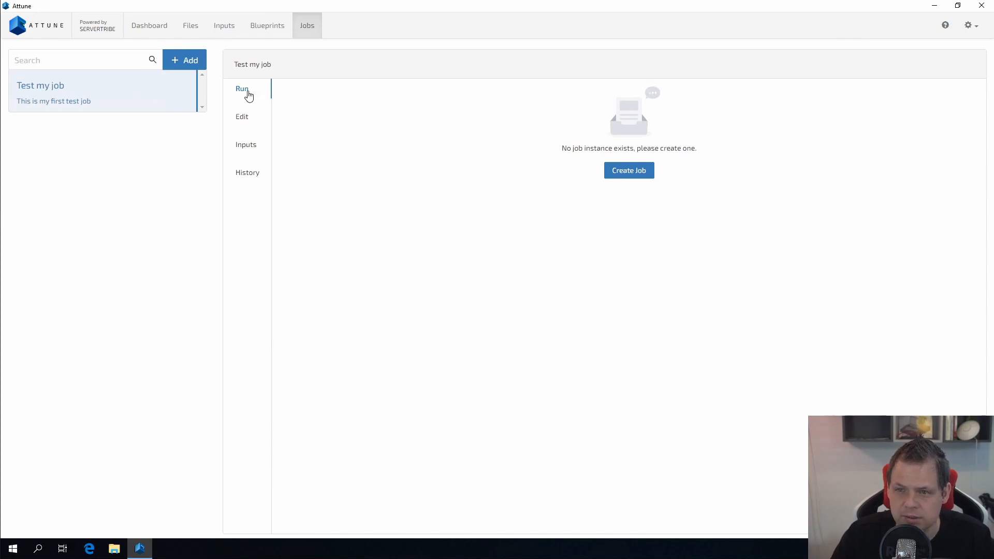
left_click(249, 116)
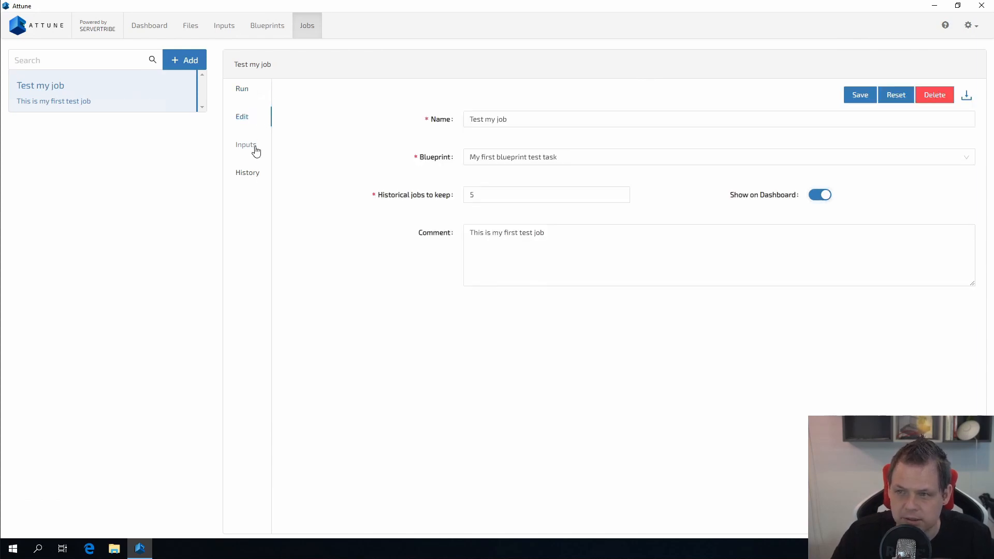
left_click(256, 150)
left_click(256, 178)
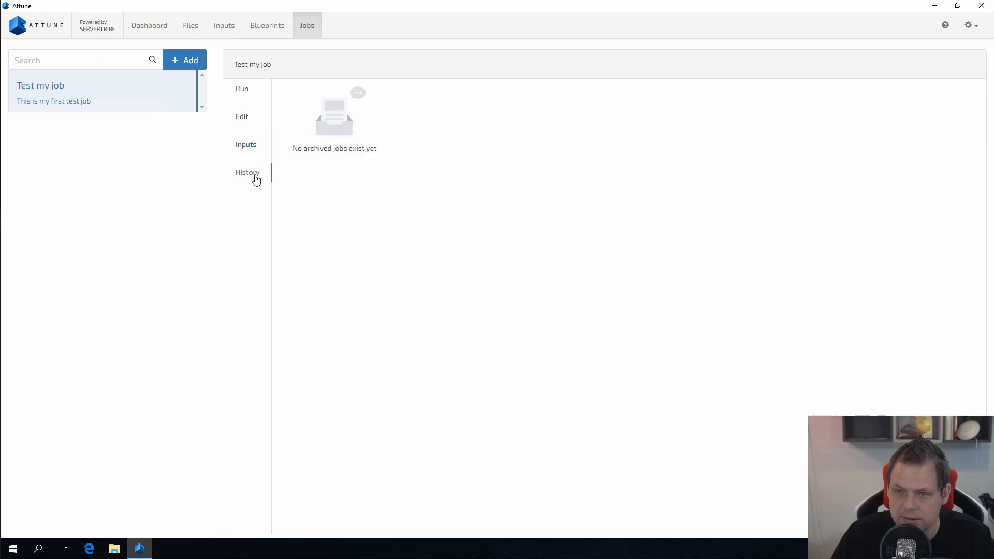
left_click(254, 151)
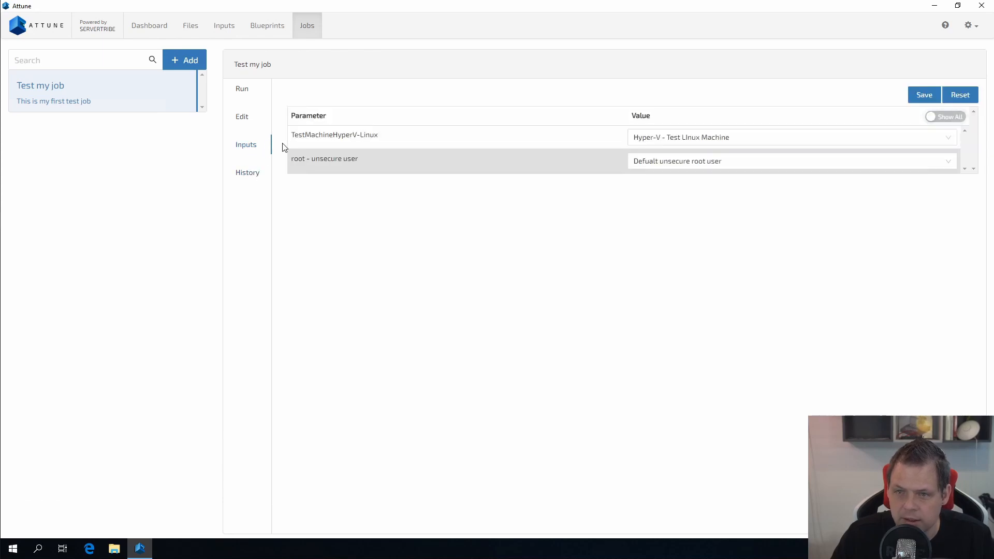
left_click(725, 137)
left_click(688, 160)
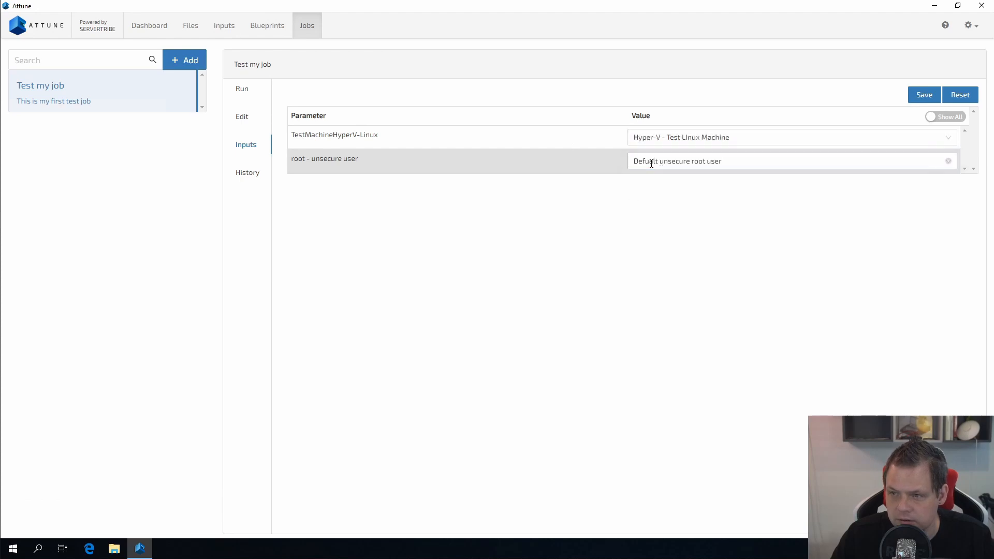
left_click(654, 162)
left_click(754, 179)
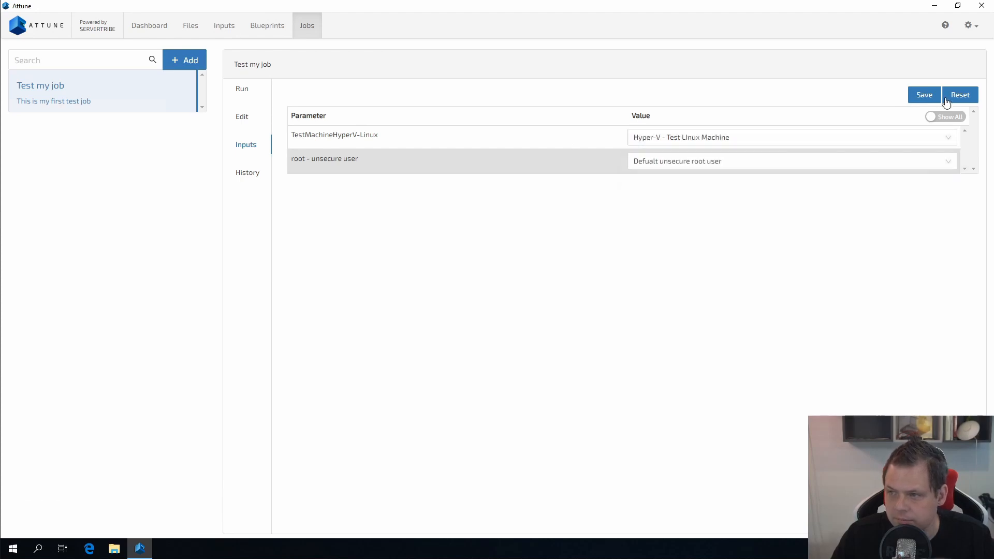
left_click(239, 121)
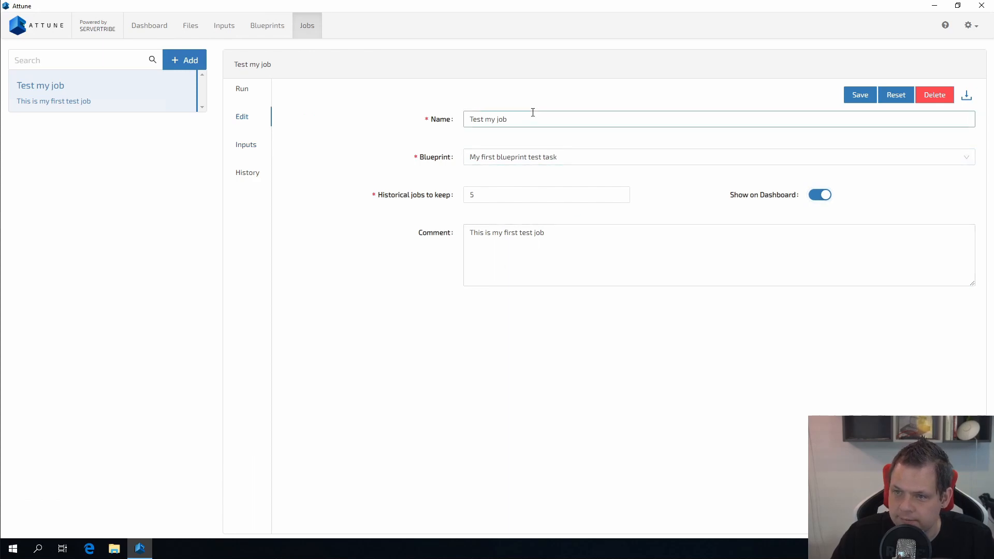
left_click(526, 158)
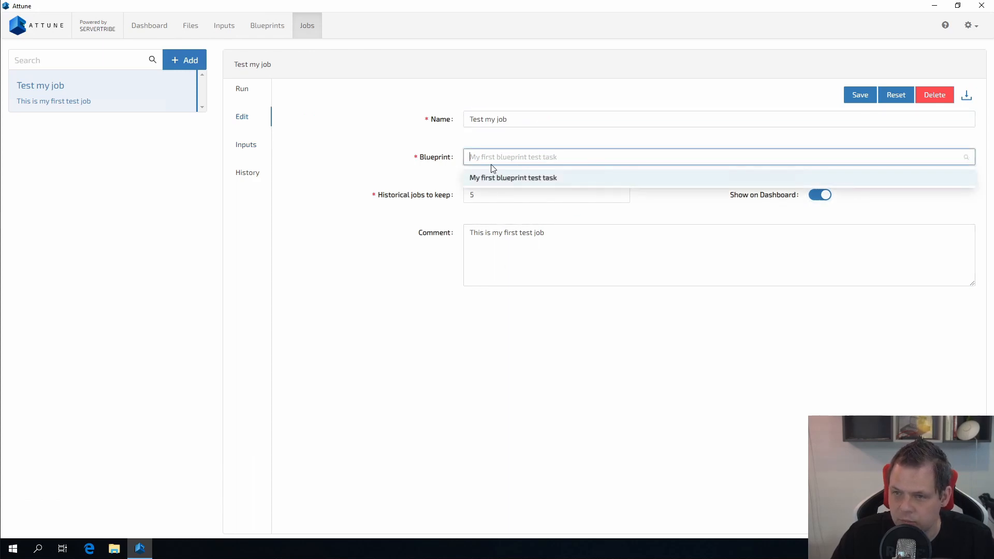
left_click(422, 180)
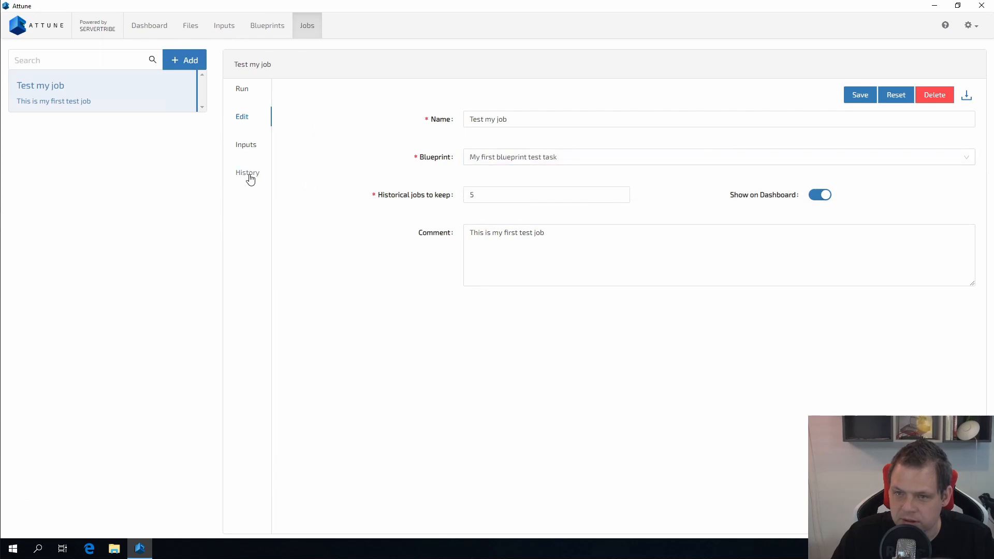
left_click(248, 173)
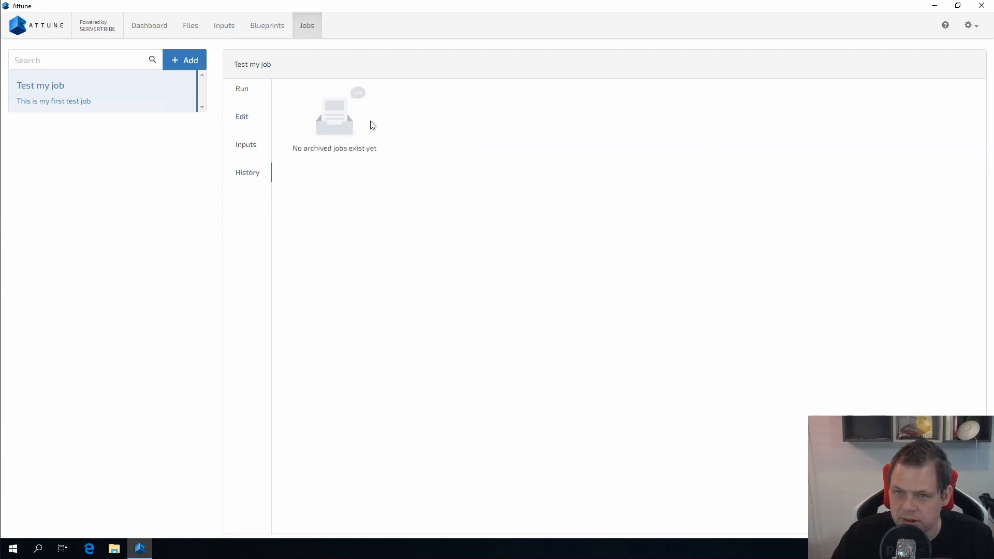
Create a job instance for "Test my job" and run it, confirming the start
left_click(243, 93)
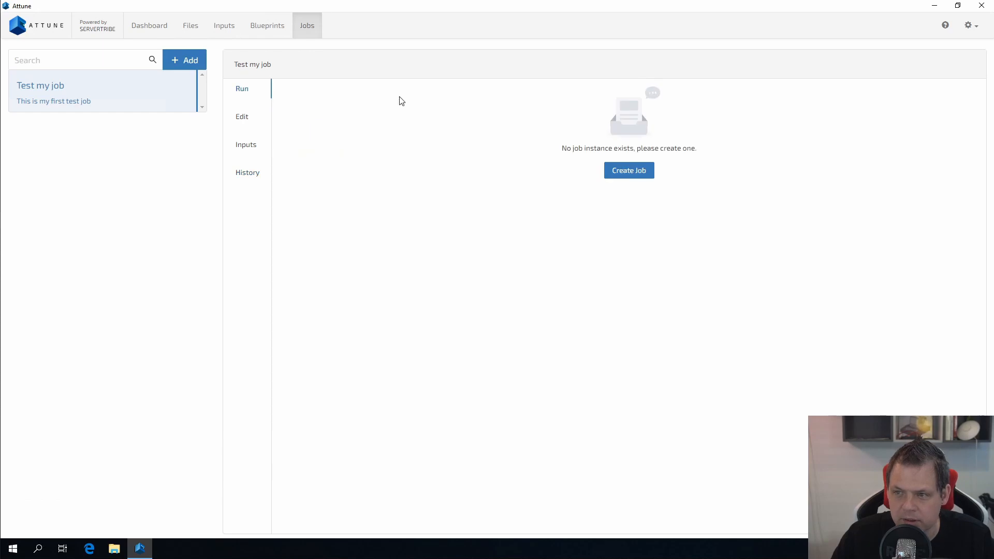
left_click(642, 176)
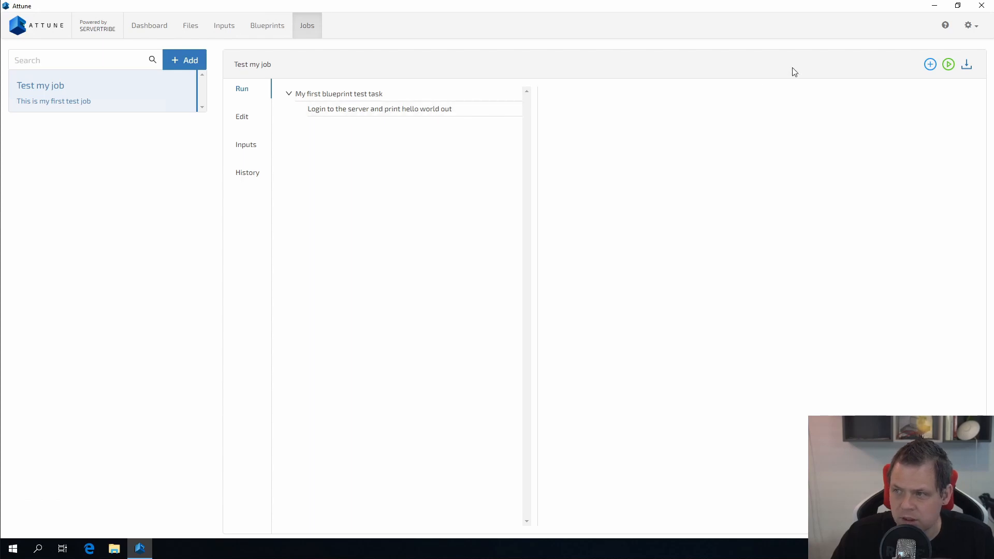
left_click(948, 67)
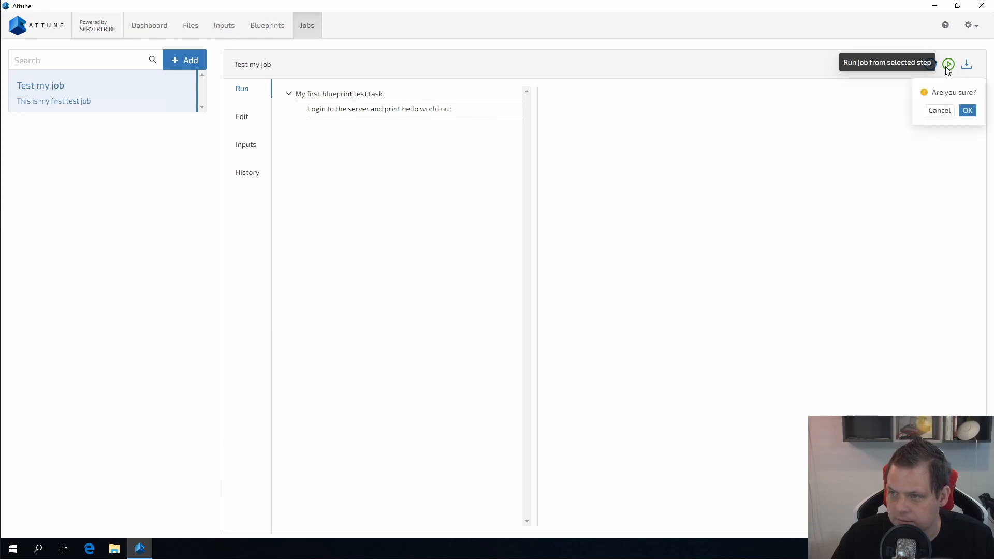
left_click(971, 109)
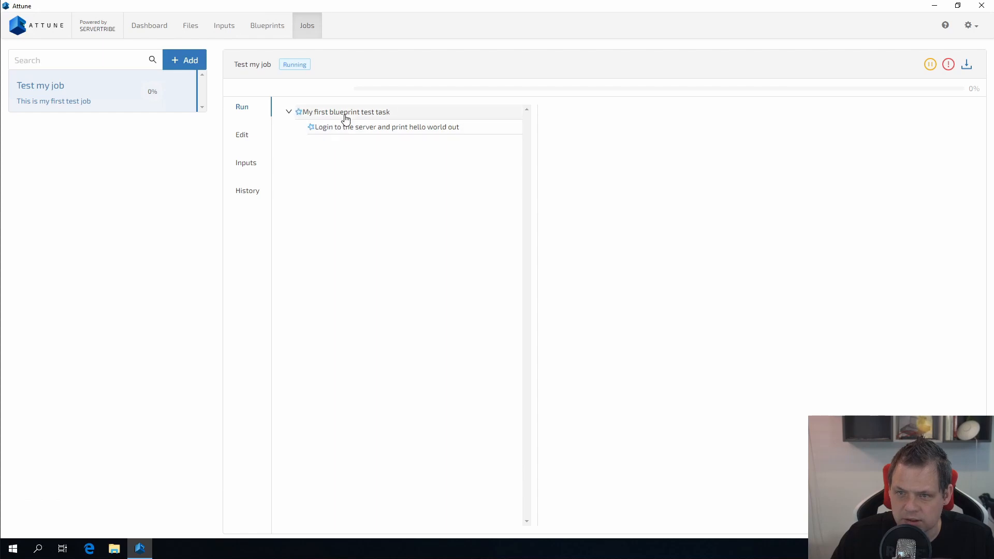
Examine the run's step summary for the blueprint and the log of its "Login to the server and print hello world out" step
left_click(344, 114)
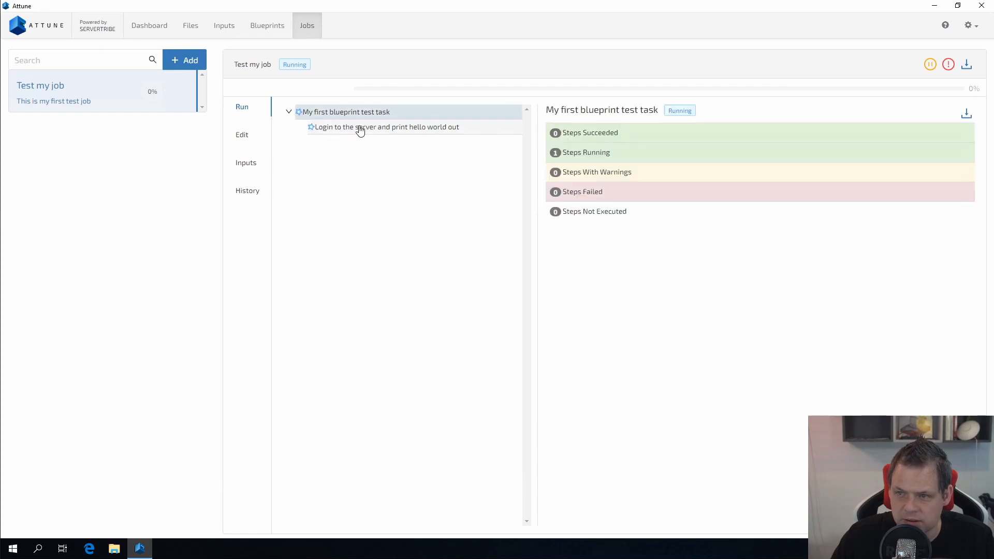
left_click(430, 129)
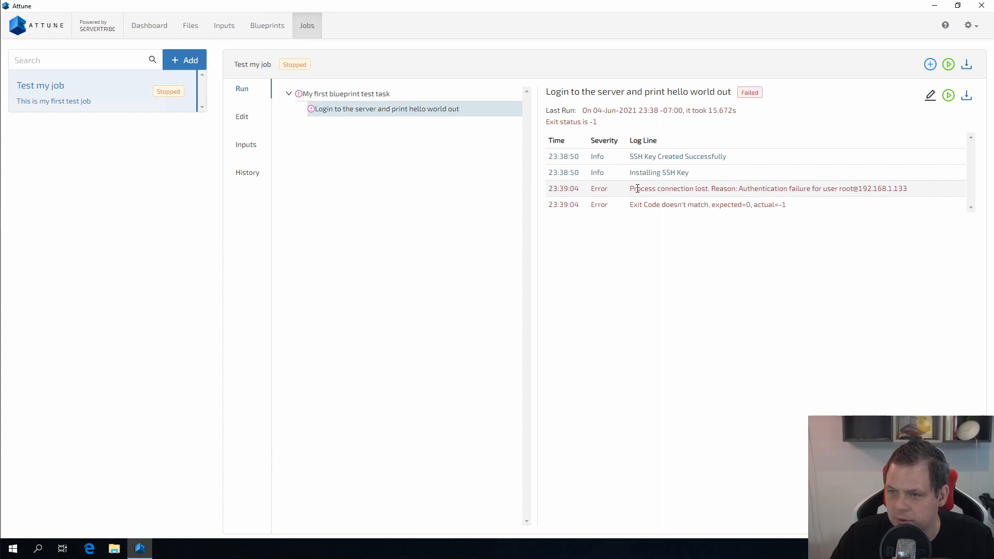
left_click_drag(638, 188, 690, 189)
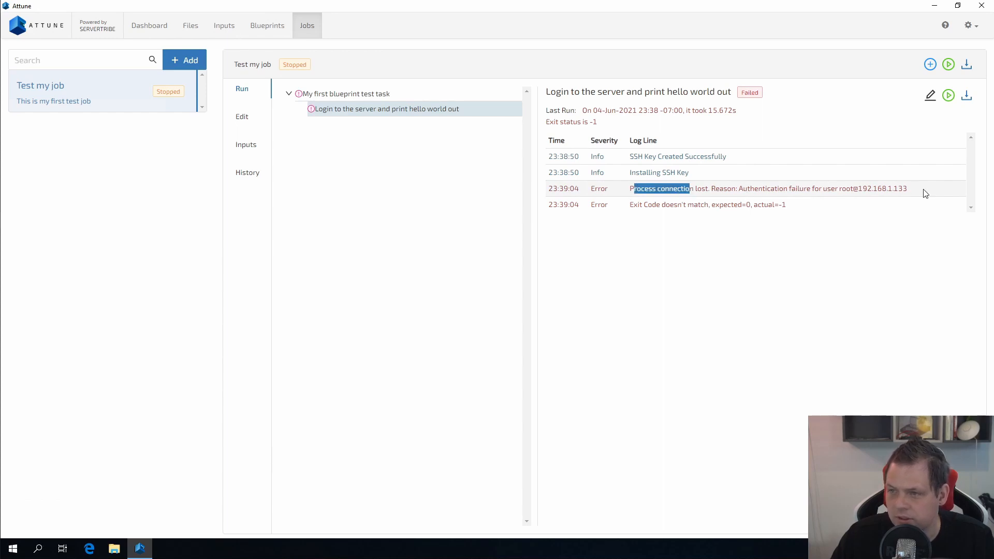
left_click_drag(924, 189, 862, 195)
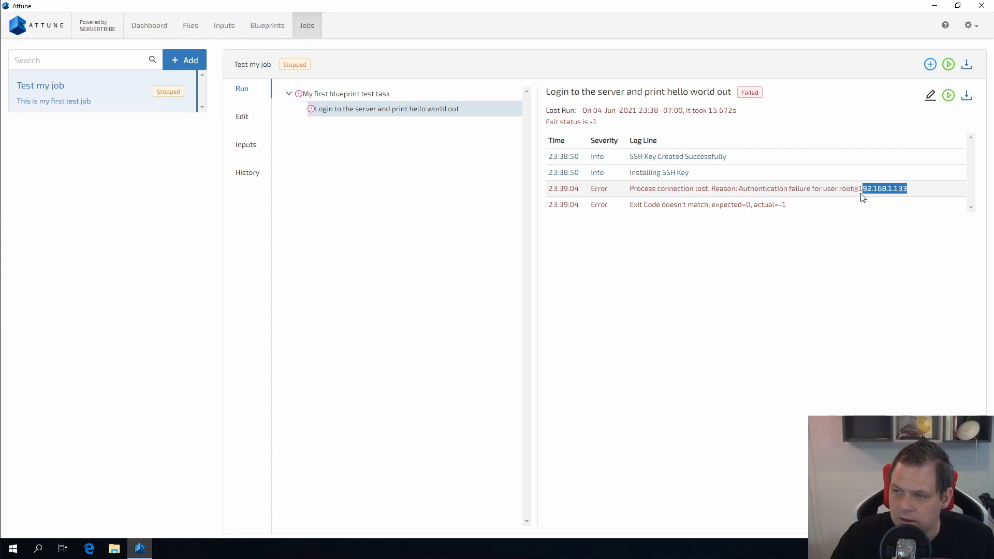
left_click(863, 195)
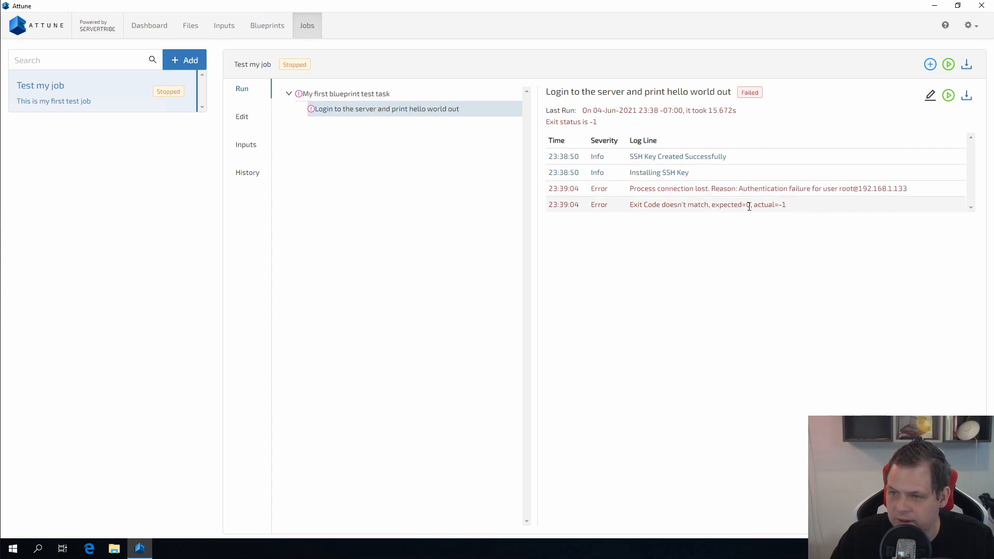
left_click(339, 96)
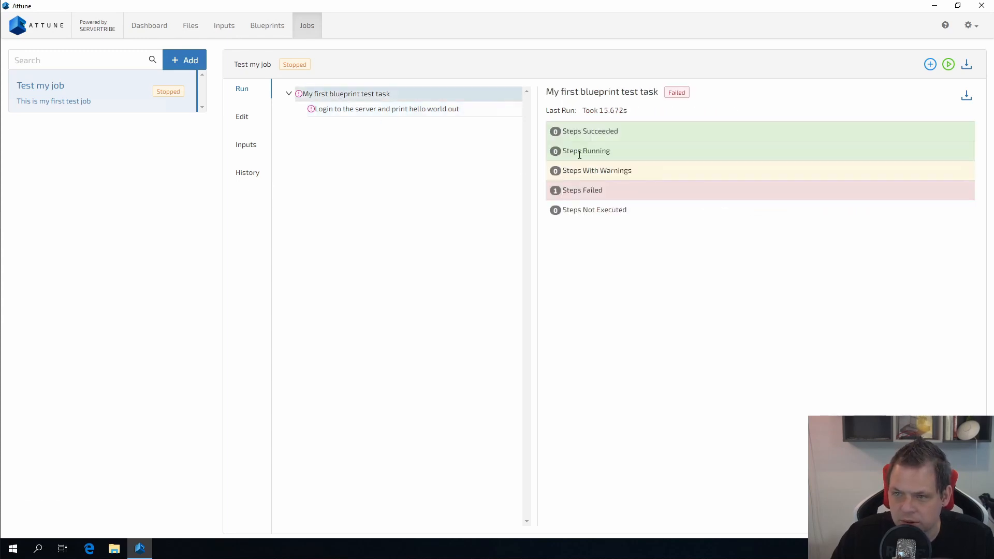
left_click(345, 110)
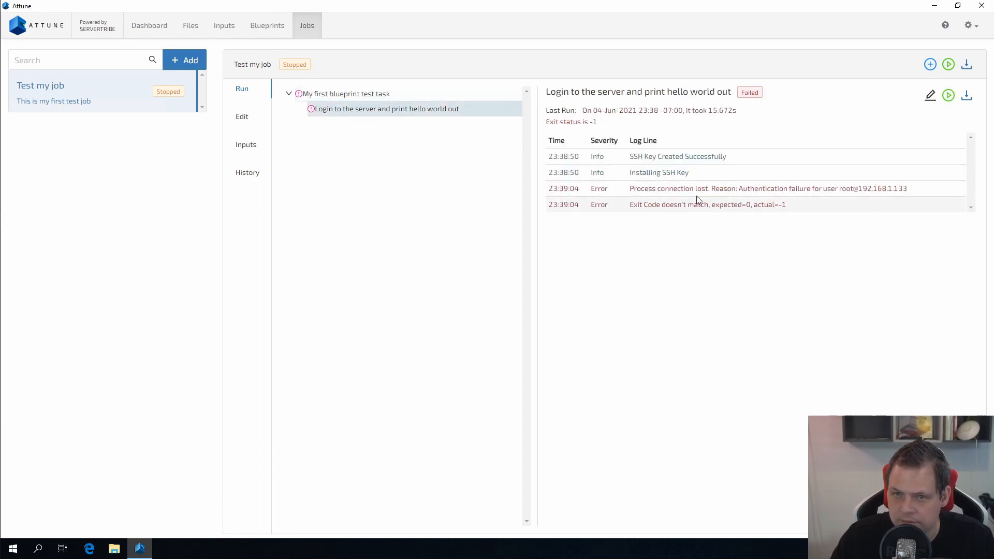
left_click(13, 550)
type("cmd")
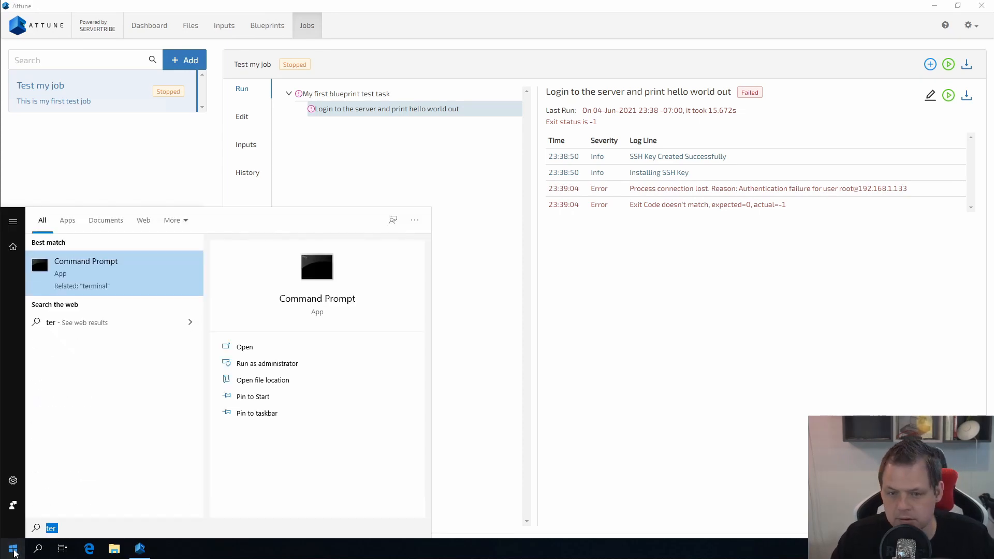
key("Return")
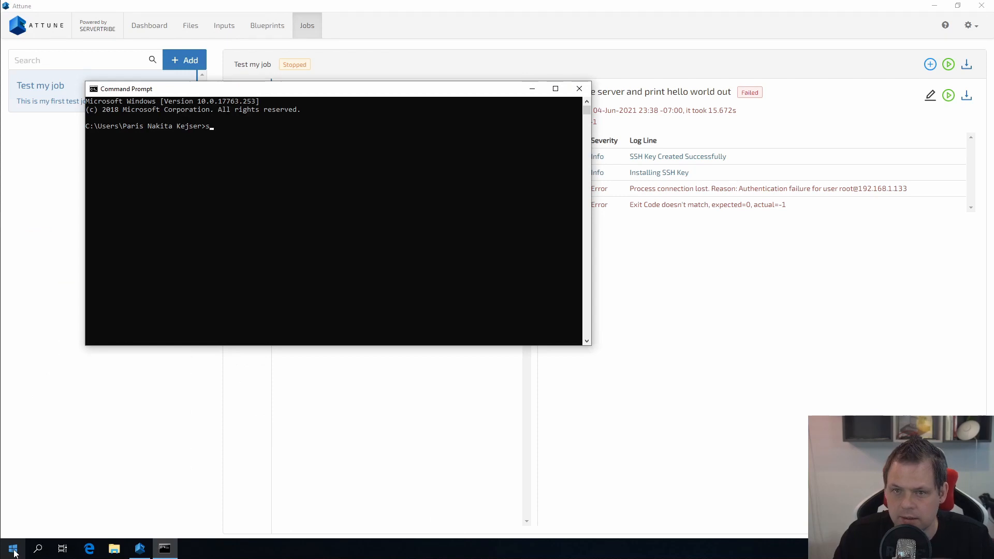
type("ssh root@")
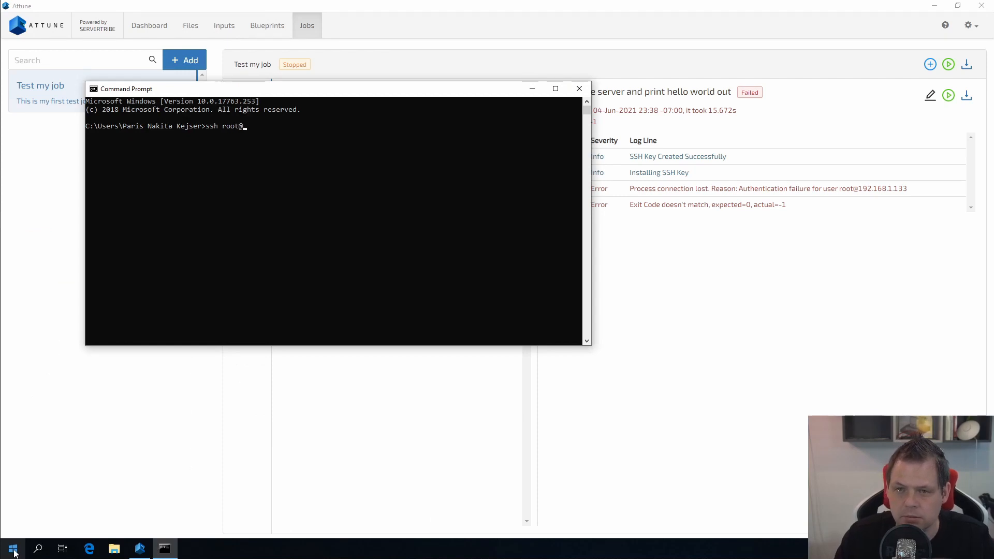
type("192.")
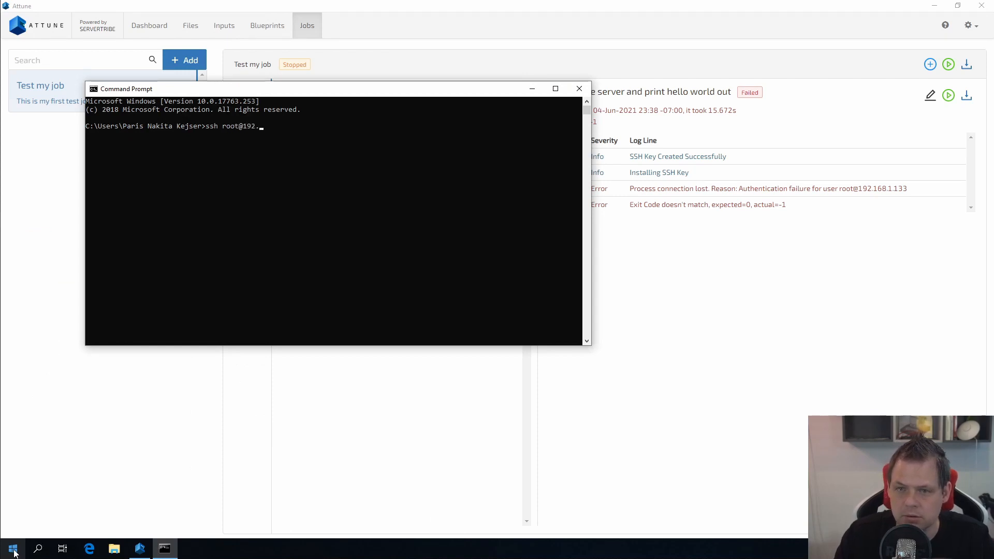
type("167")
type(".1.")
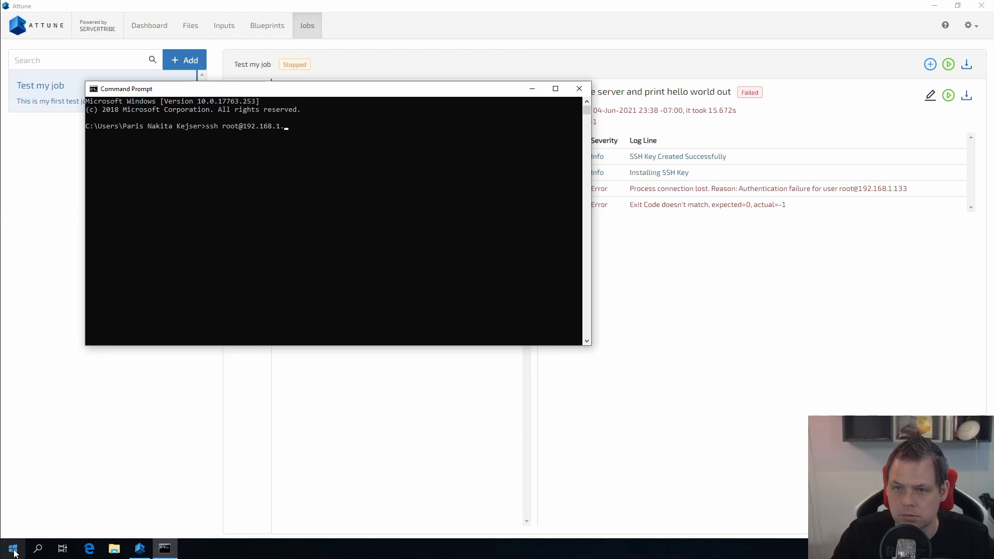
type("133")
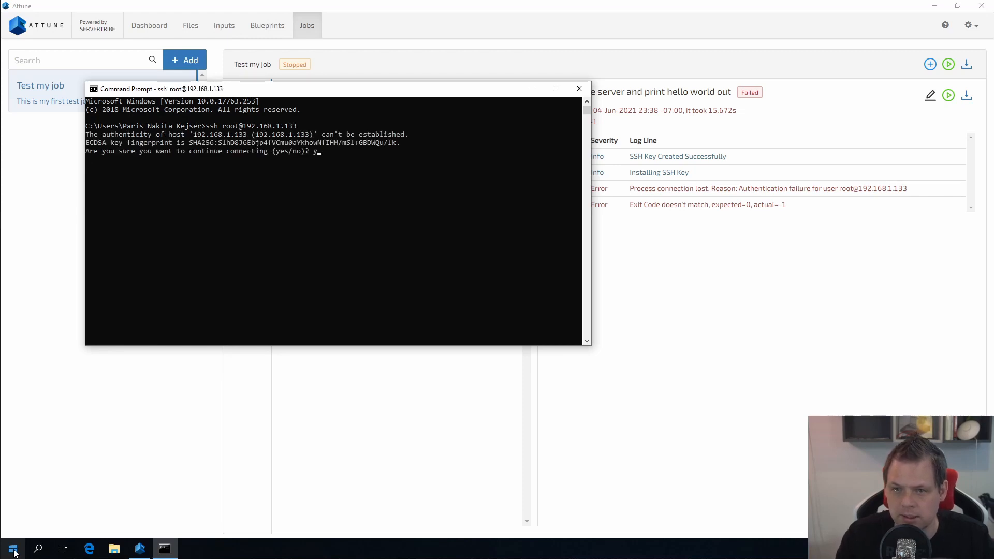
Accept the SSH host key with yes, try the root account's password, and return to Attune
type("s")
key("Return")
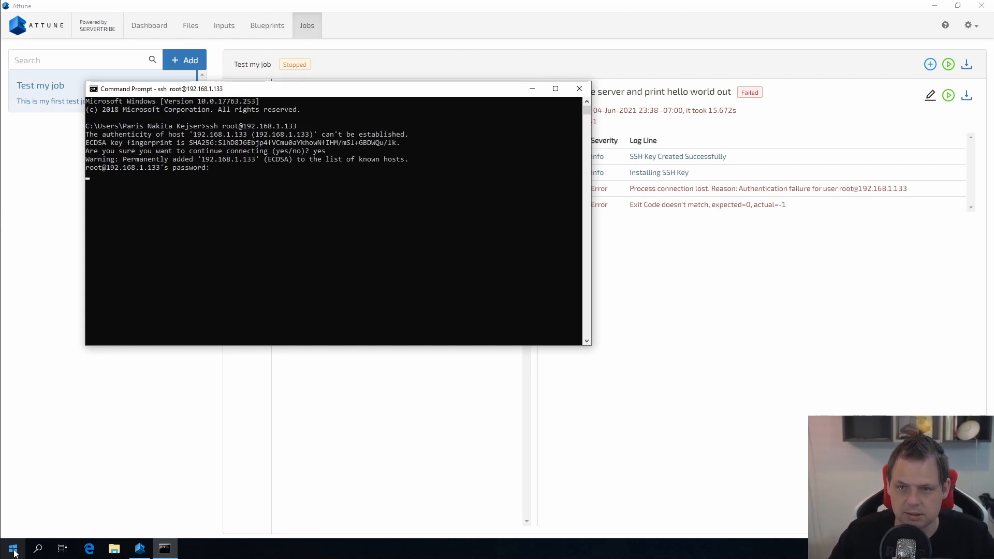
left_click_drag(330, 96, 293, 188)
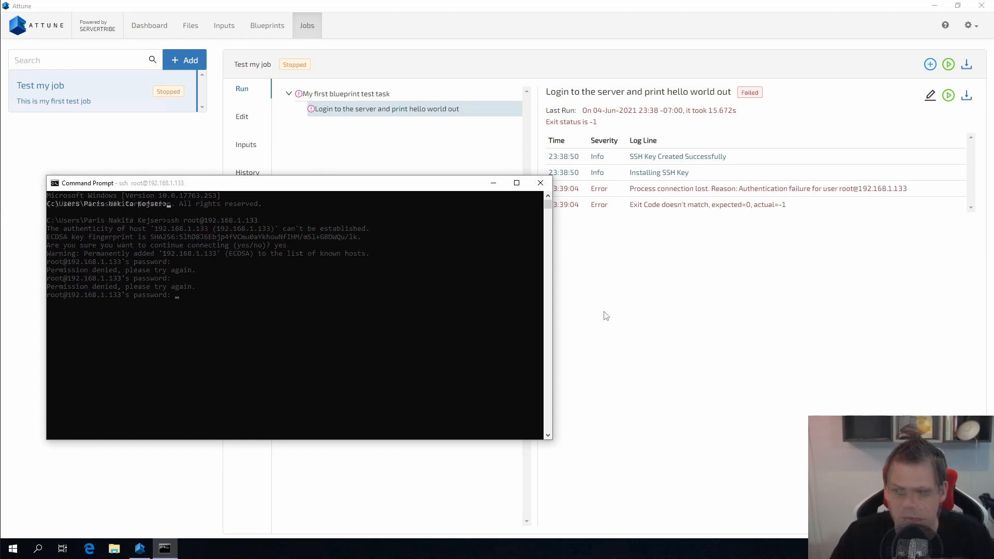
left_click(609, 320)
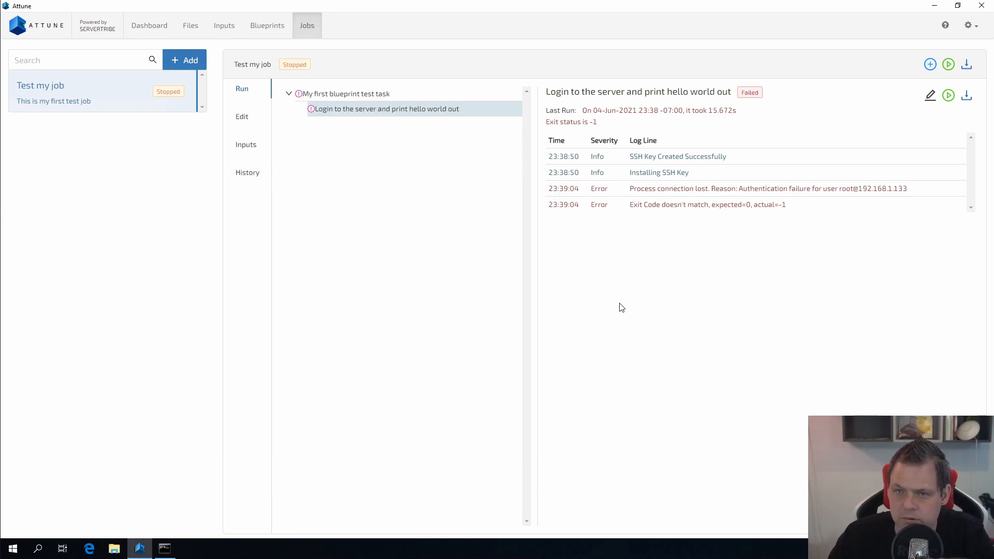
Rename the "root - unsecure user" Linux/Unix credential parameter by adding the personal username in parentheses after "root", and save it
left_click(223, 29)
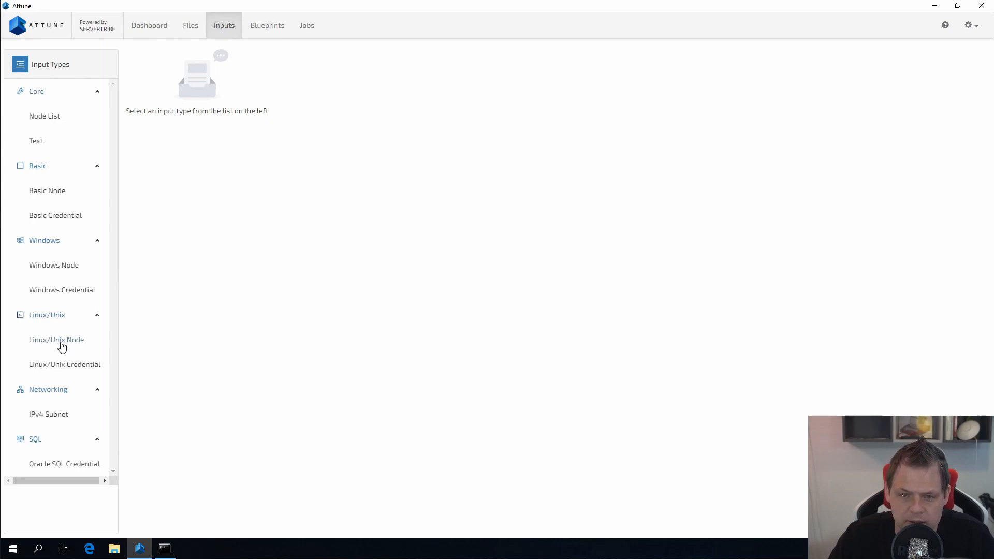
left_click(64, 366)
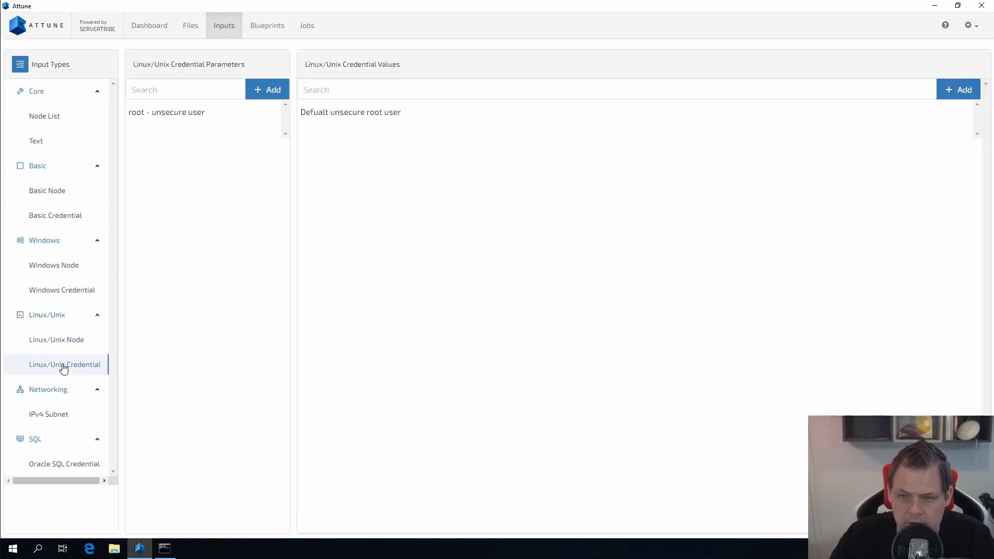
left_click(189, 119)
left_click_drag(403, 150, 358, 153)
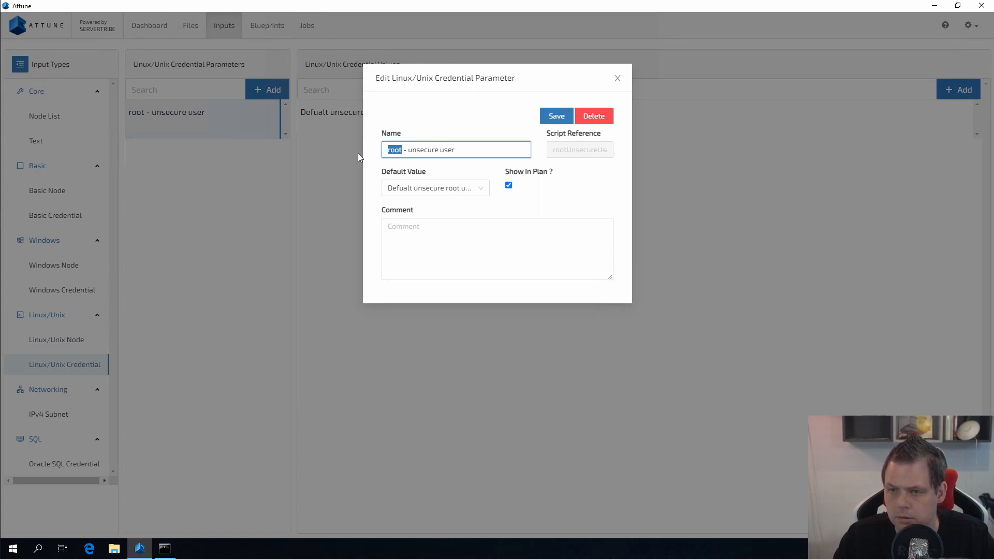
key("Right")
type("(paris9")
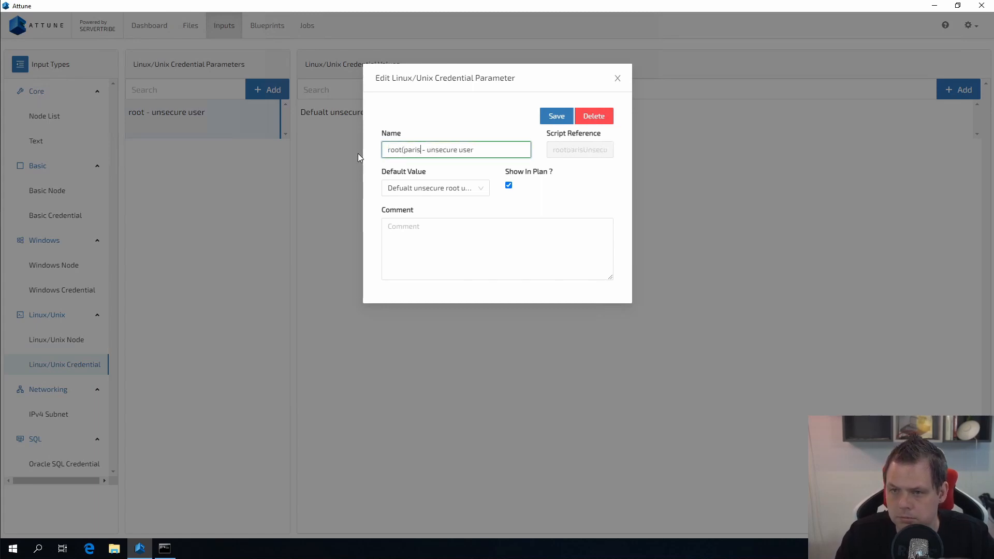
key("BackSpace")
type(")")
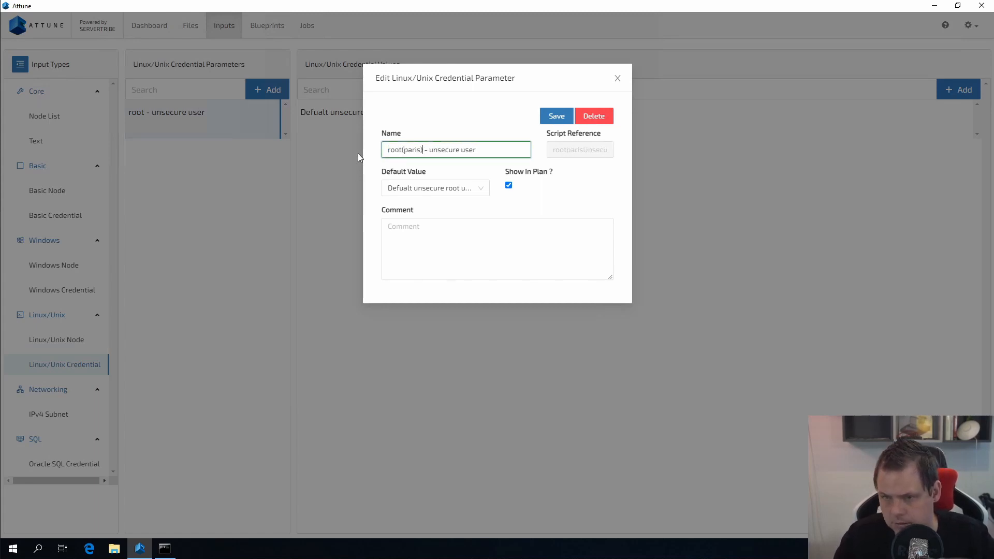
left_click(554, 116)
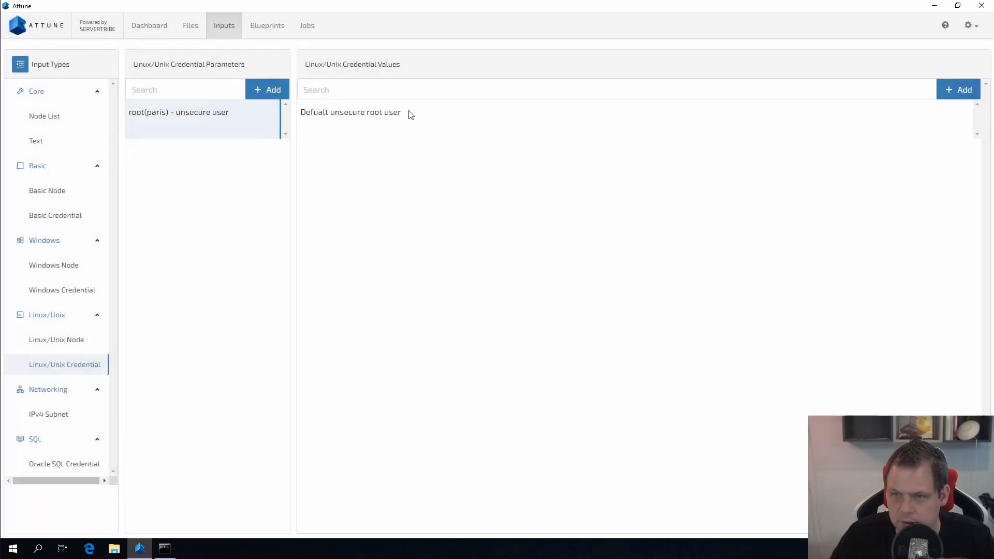
Change the user of the "Defualt unsecure root user" credential value to the personal username and save it
left_click(410, 111)
left_click(599, 165)
left_click_drag(599, 165, 456, 162)
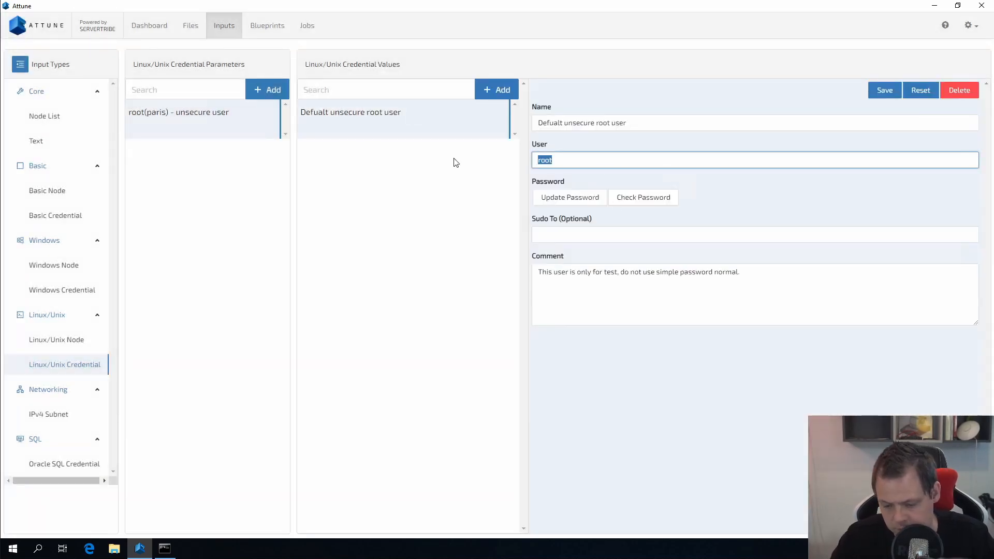
type("paris")
left_click(885, 90)
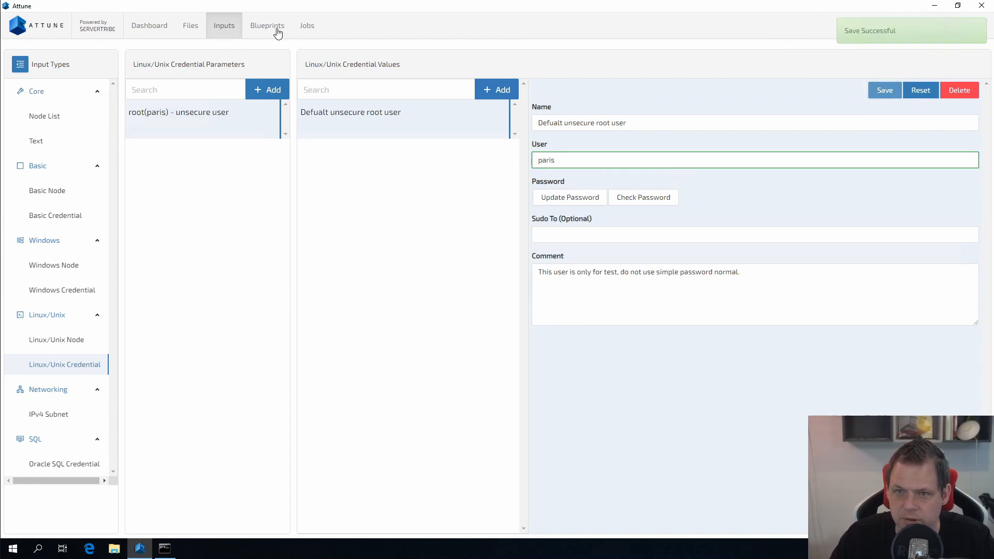
Create a new job instance for "Test my job", archiving the current one
left_click(307, 27)
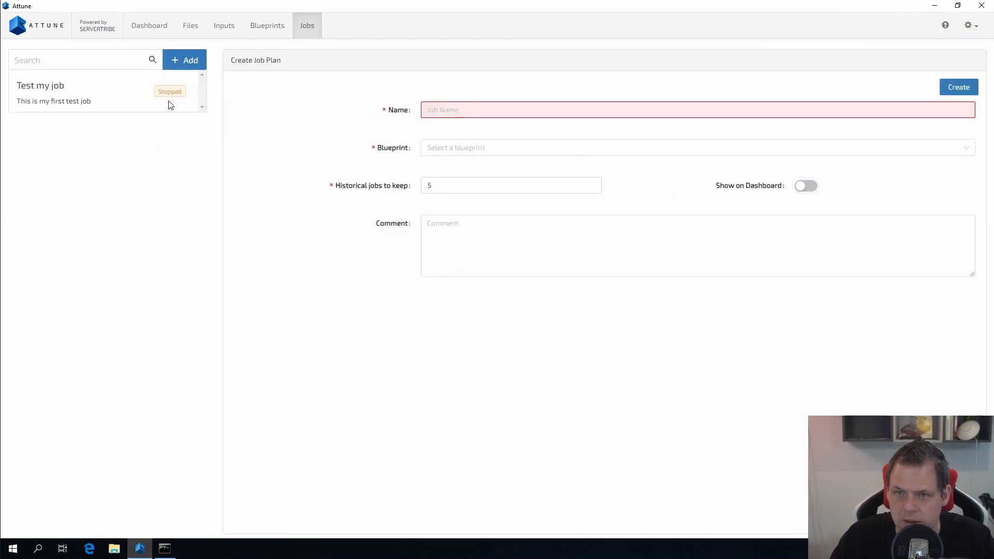
left_click(58, 89)
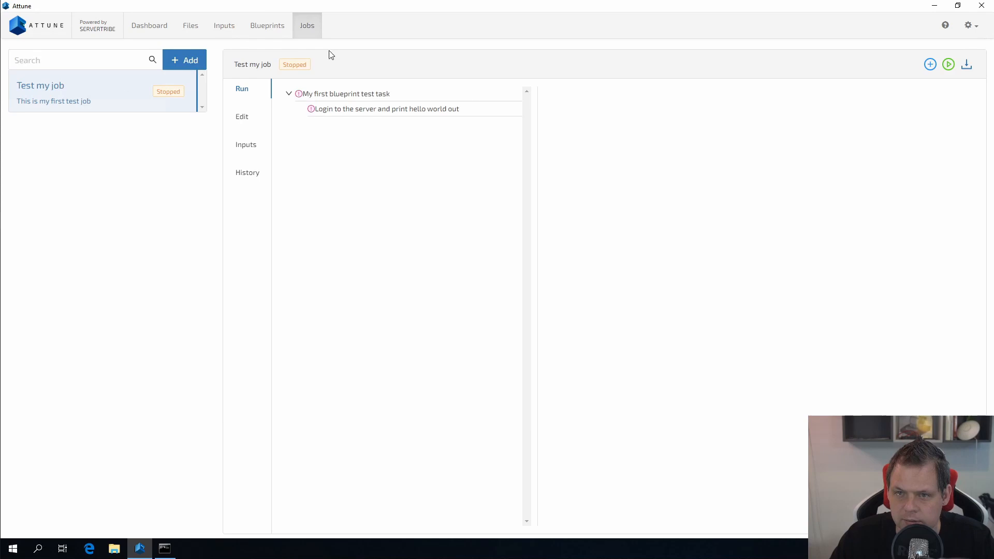
left_click(932, 68)
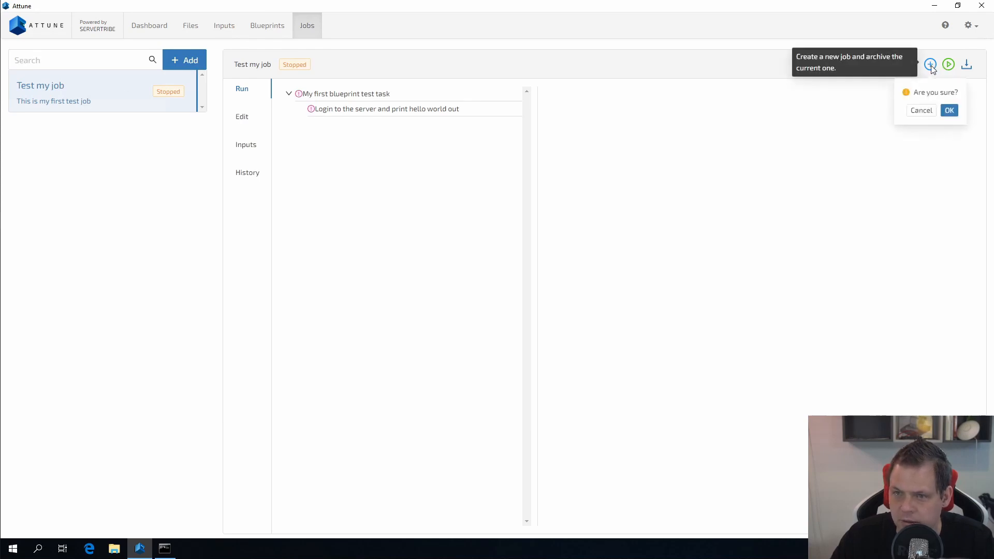
left_click(956, 110)
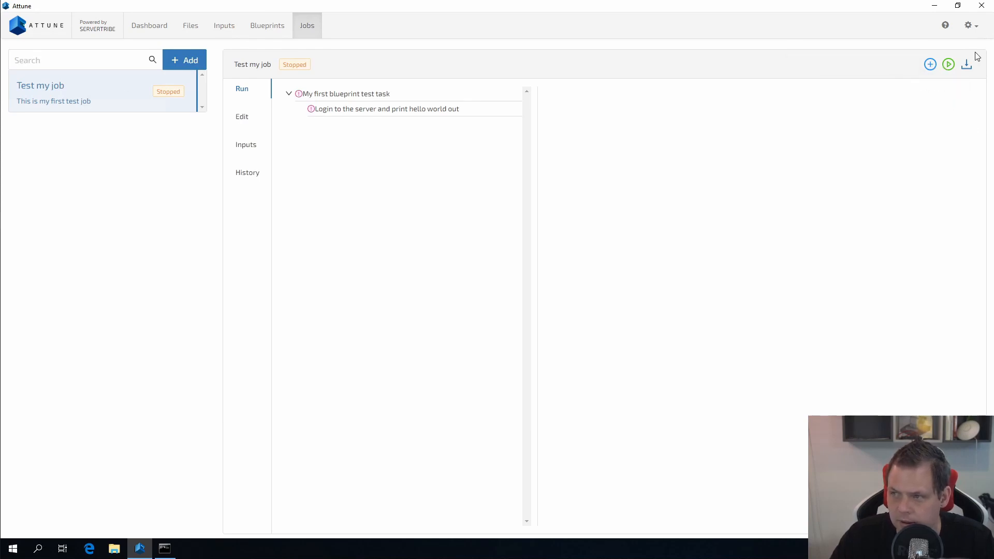
Run "Test my job" with its "Login to the server and print hello world out" step selected, confirming the start
left_click(949, 70)
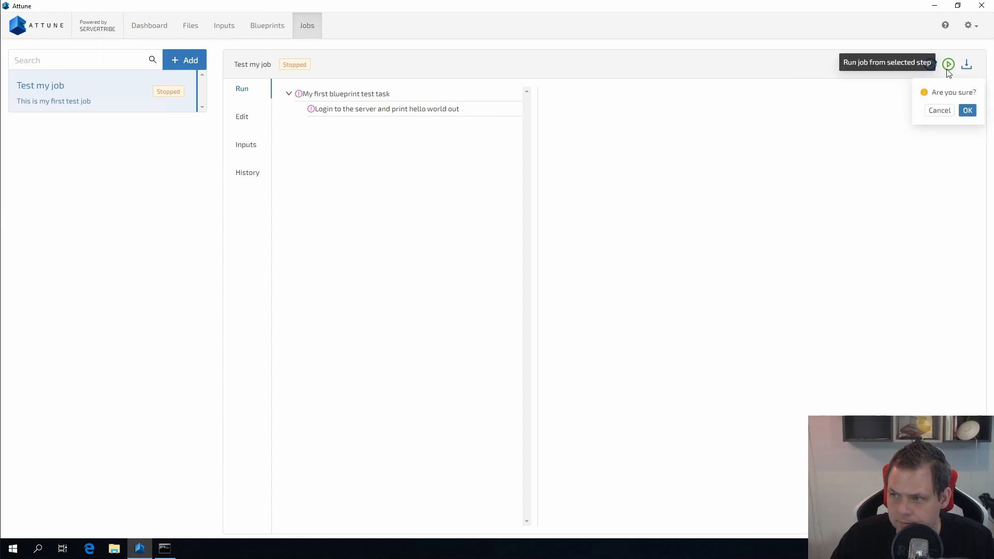
left_click(968, 112)
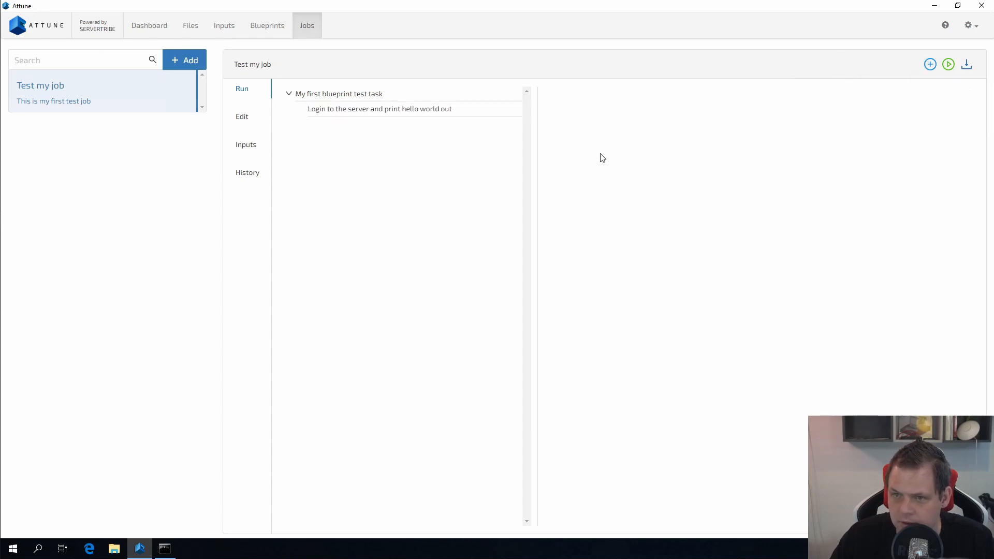
left_click(404, 97)
left_click(404, 113)
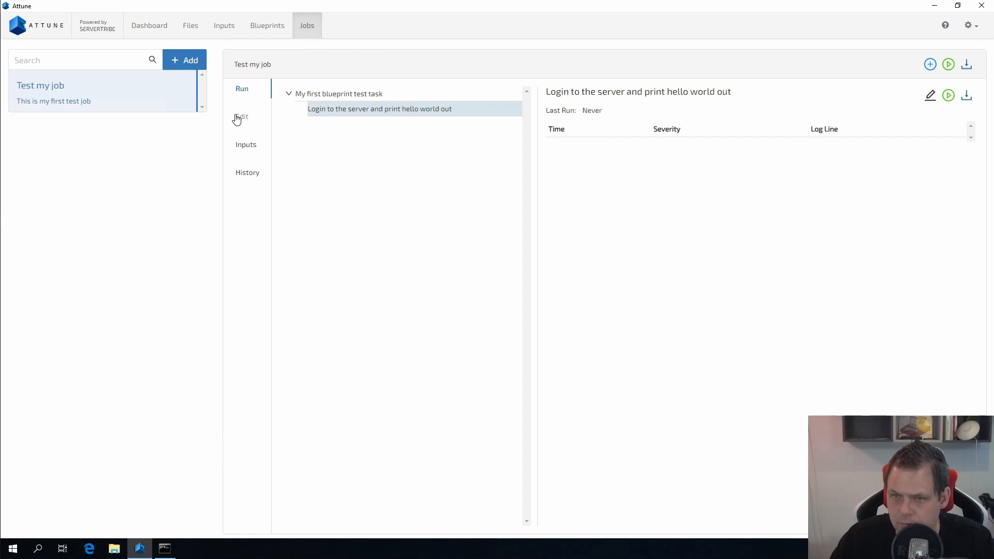
left_click(949, 65)
left_click(967, 110)
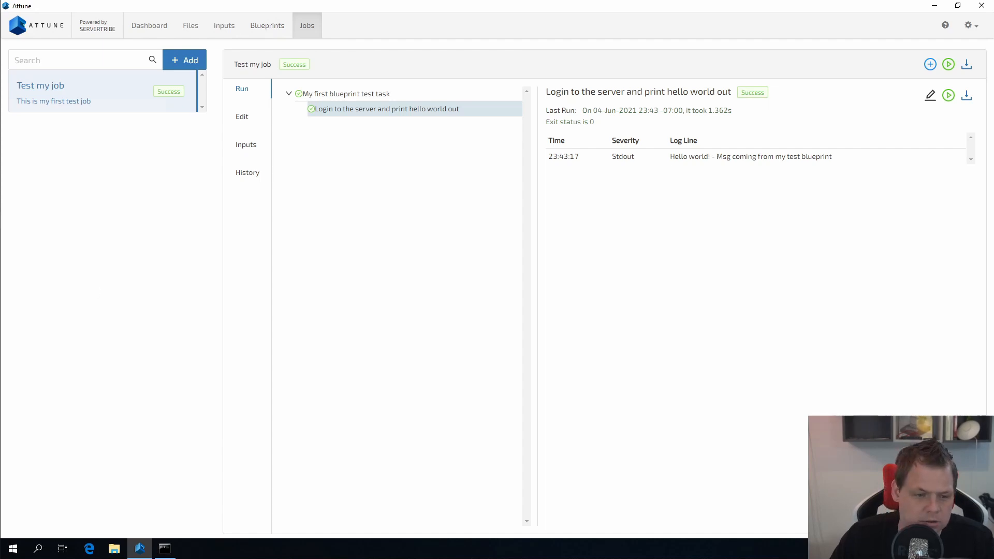
Add an Execute Linux Script step to "My first blueprint test task", named "share the folder list whats inside a folder"
left_click(273, 30)
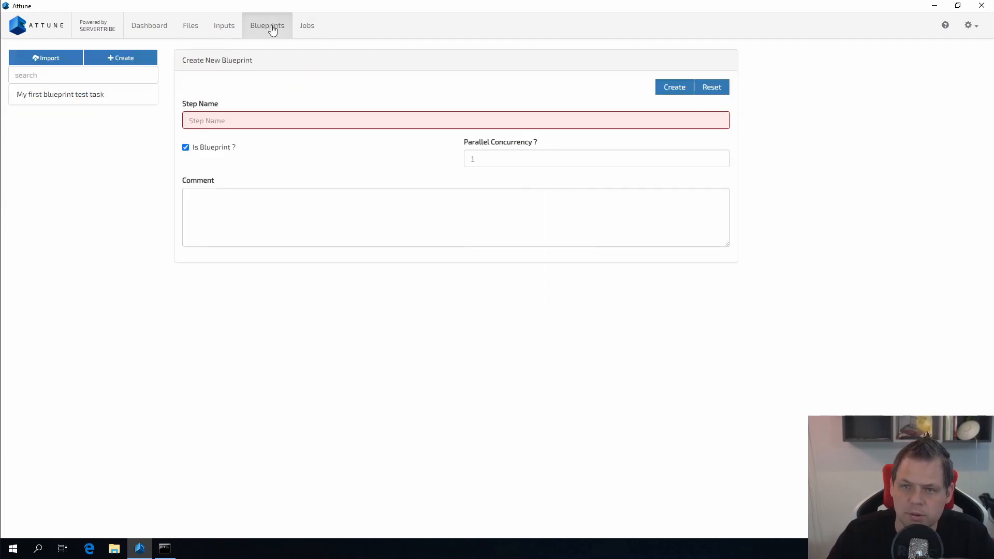
left_click(60, 93)
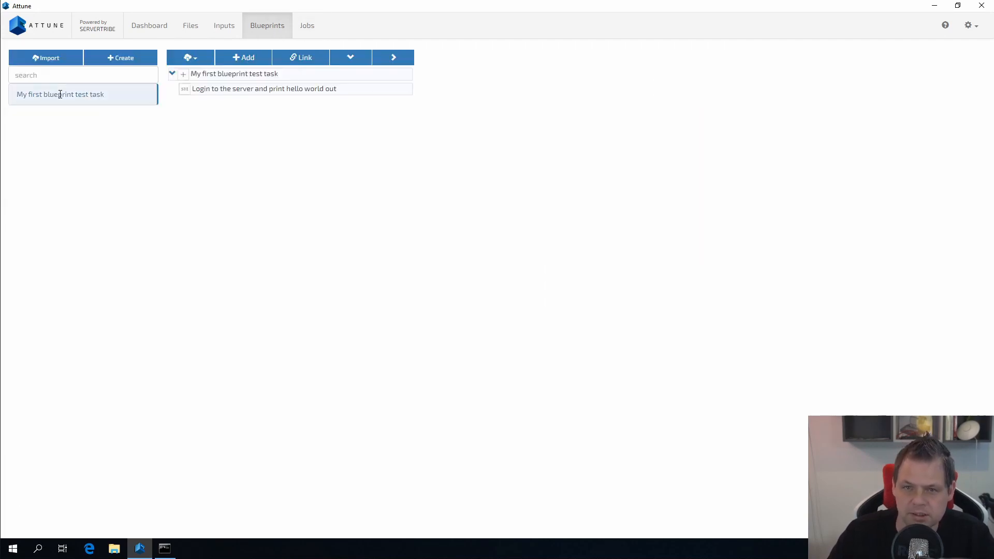
left_click(209, 76)
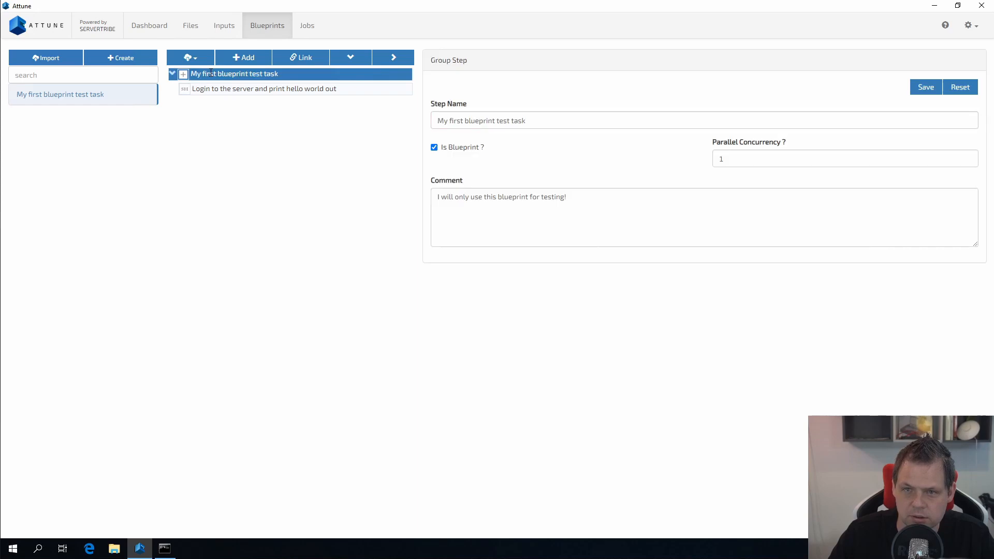
left_click(244, 57)
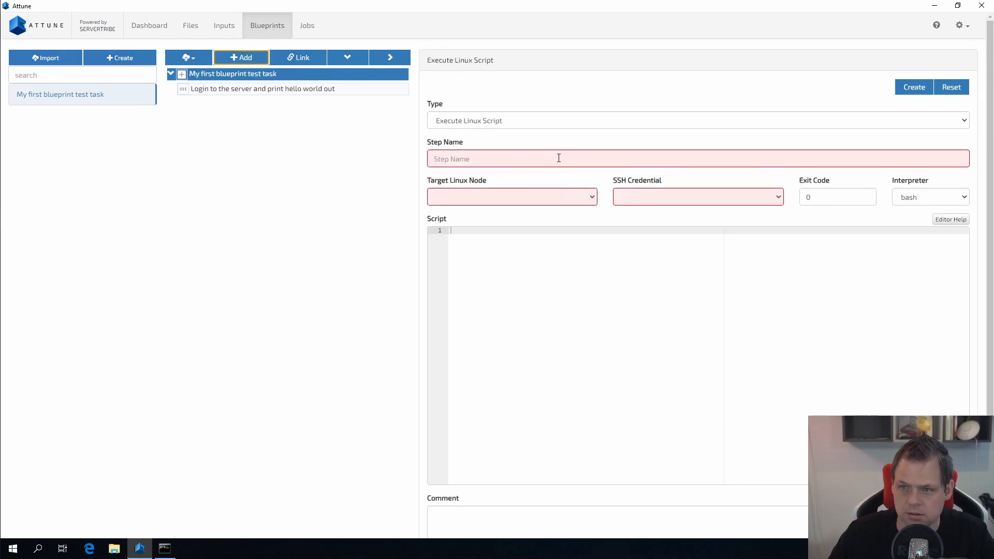
left_click(559, 158)
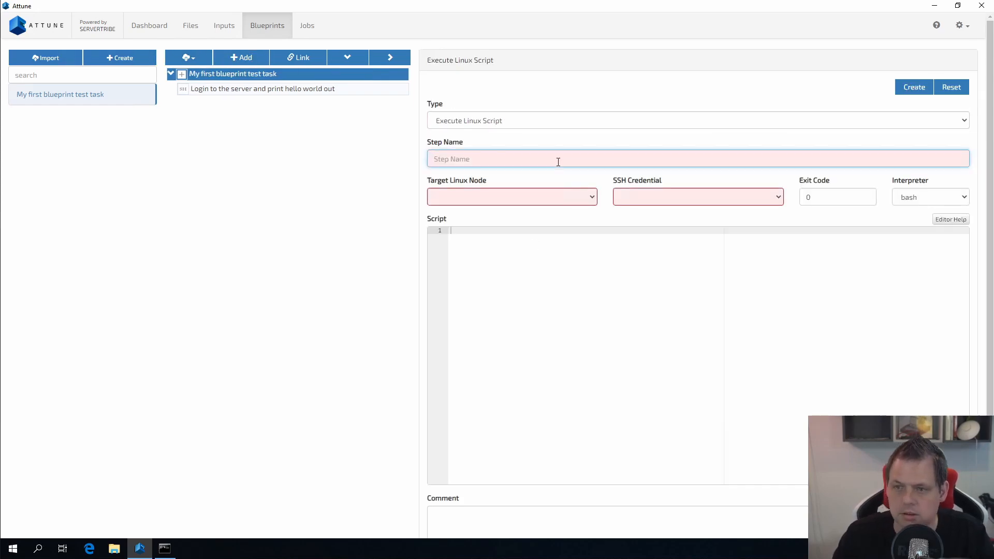
type("share the folder")
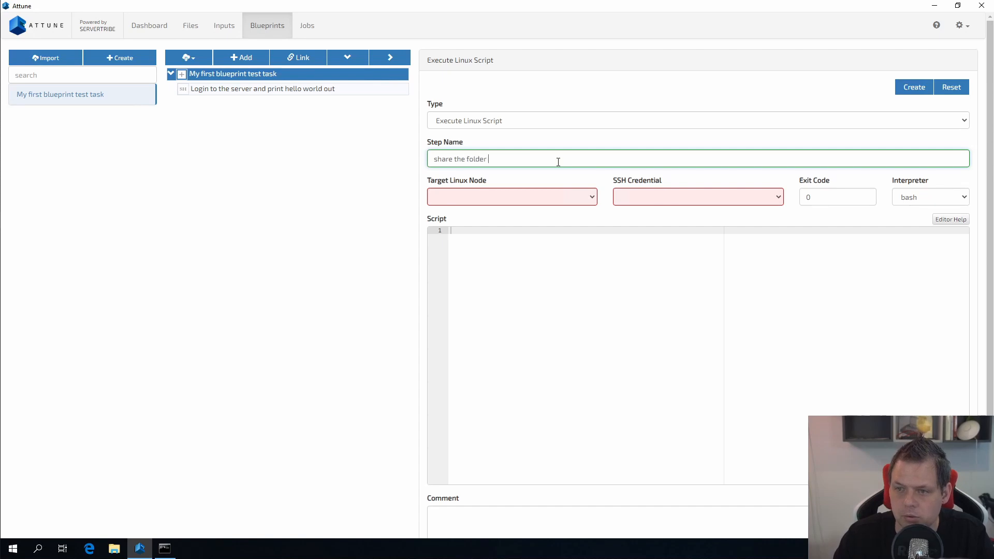
type(" list whats inside a folder")
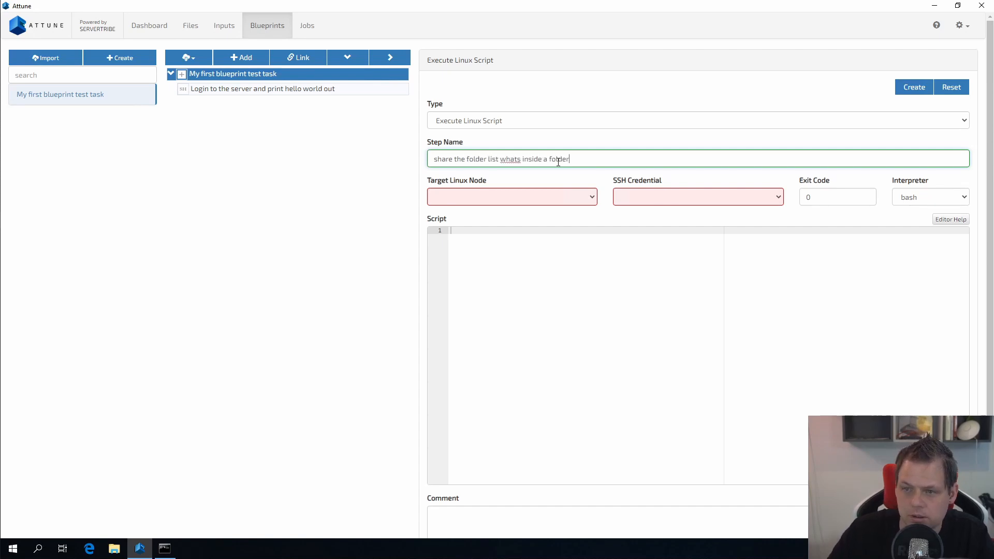
Target the step at TestMachineHyperV-Linux with the unsecure user SSH credential, and enter the script "ls -la /var/log"
left_click(564, 197)
left_click(549, 220)
left_click(668, 197)
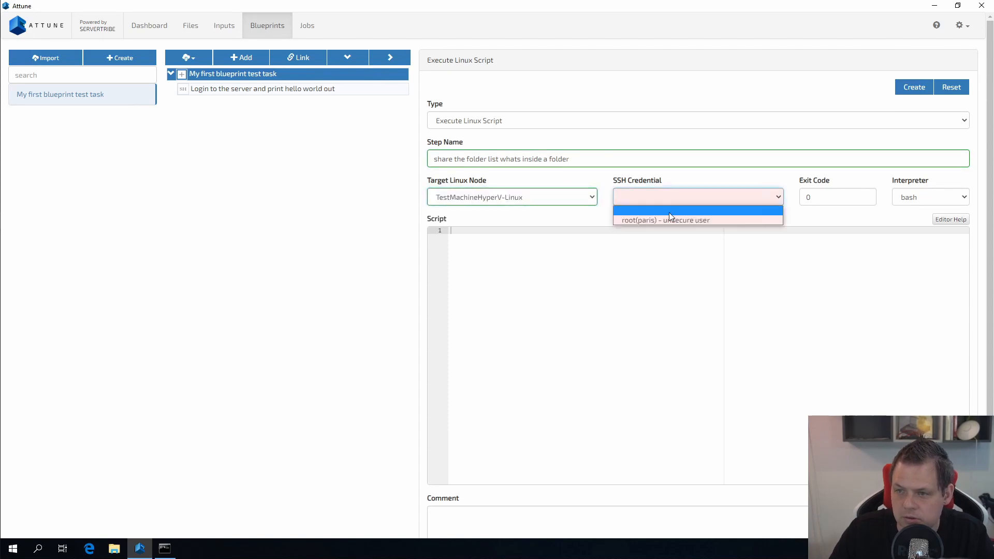
left_click(671, 219)
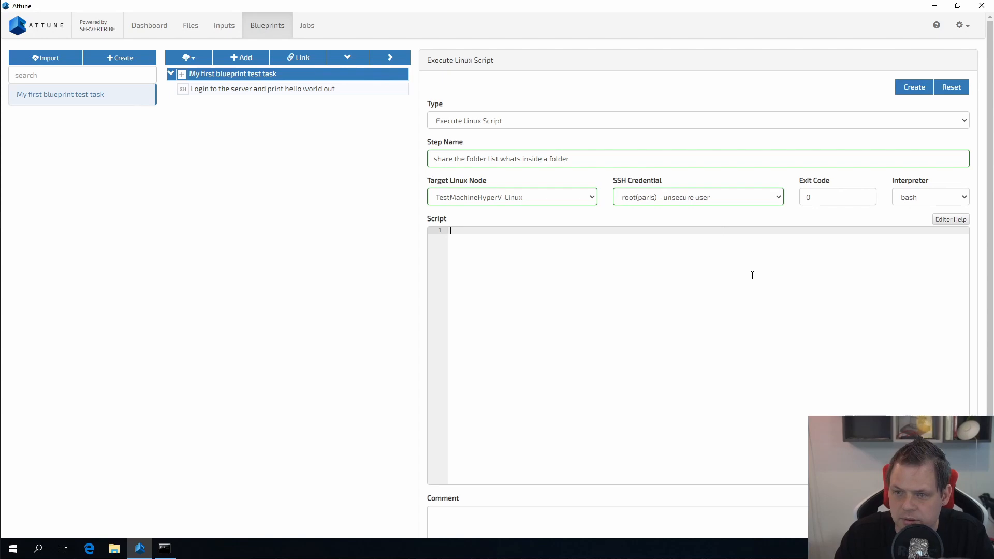
type("ls -la /var/log")
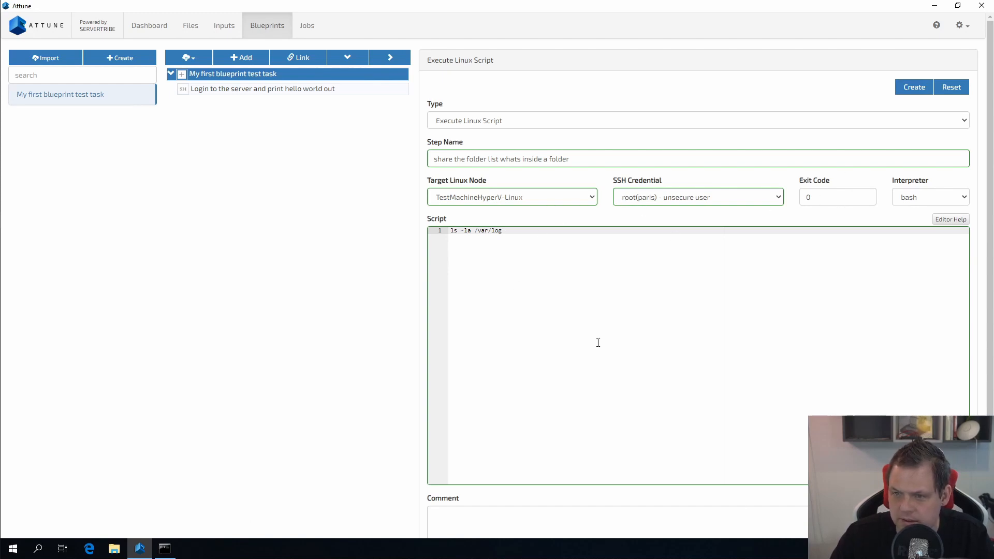
Add the comment "print log out to term" to the folder-listing step and create the step
scroll(693, 398, "down", 1)
left_click(614, 483)
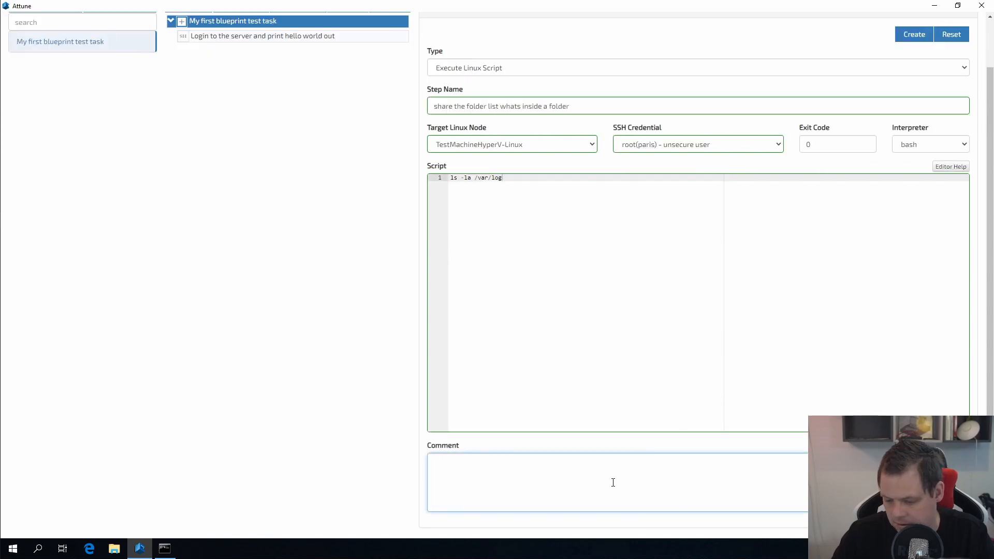
type("print log")
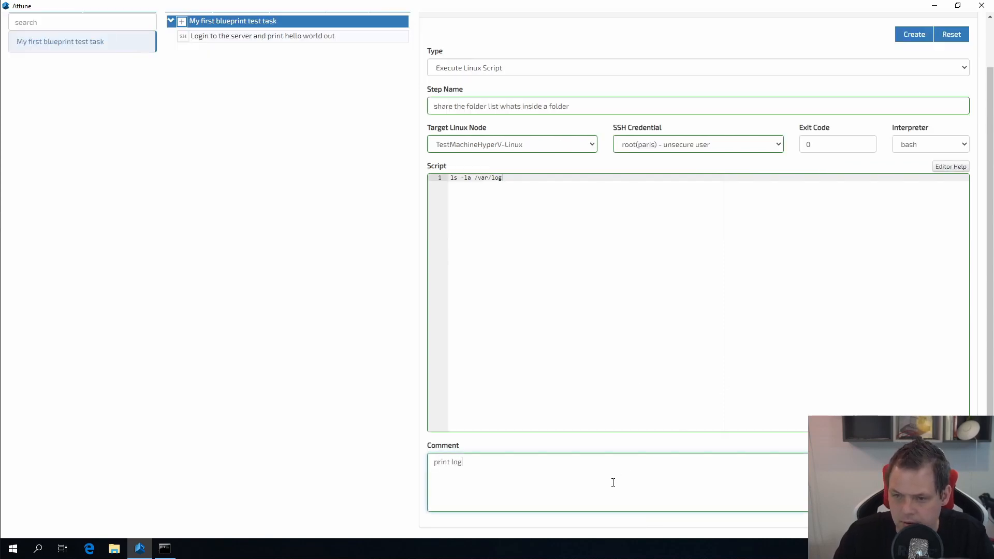
type(" out to term")
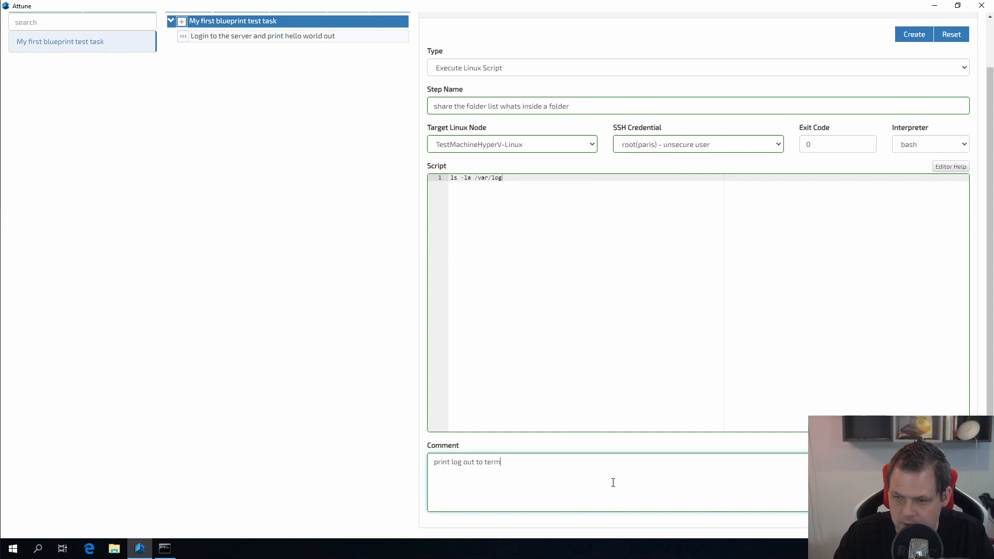
scroll(932, 73, "up", 1)
left_click(915, 88)
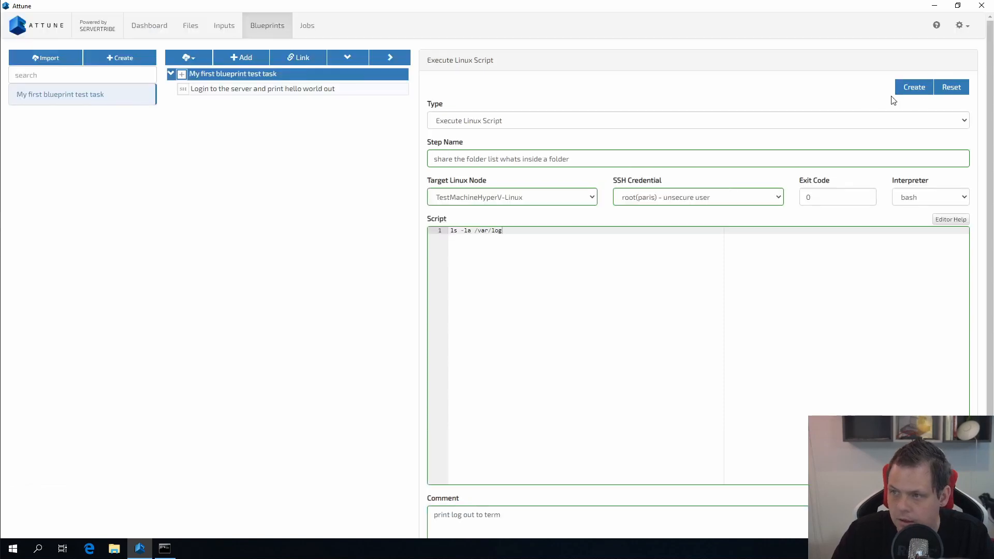
Create a new instance of "Test my job", archiving the current one, and select its "share the folder list whats inside a folder" step
left_click(308, 30)
left_click(119, 110)
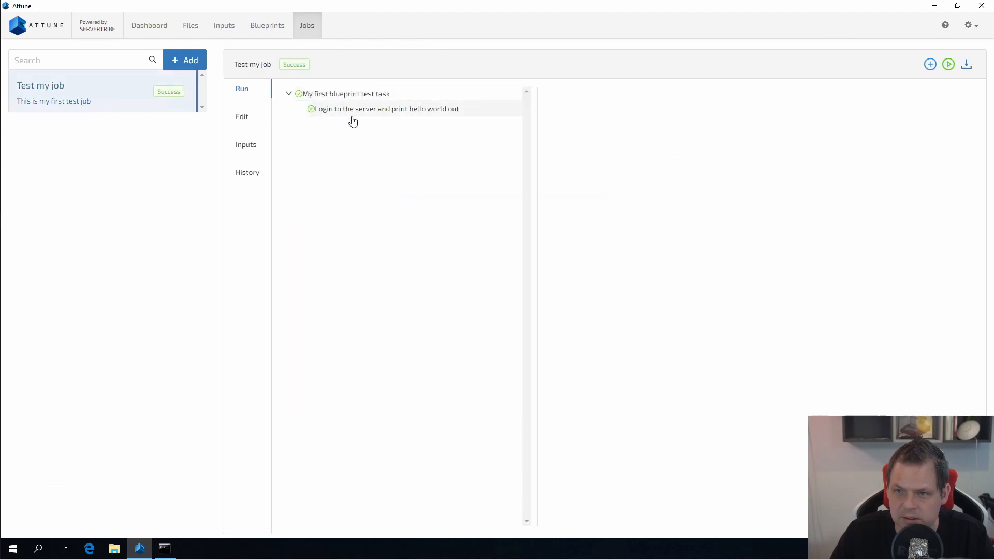
left_click(931, 67)
left_click(950, 111)
left_click(357, 125)
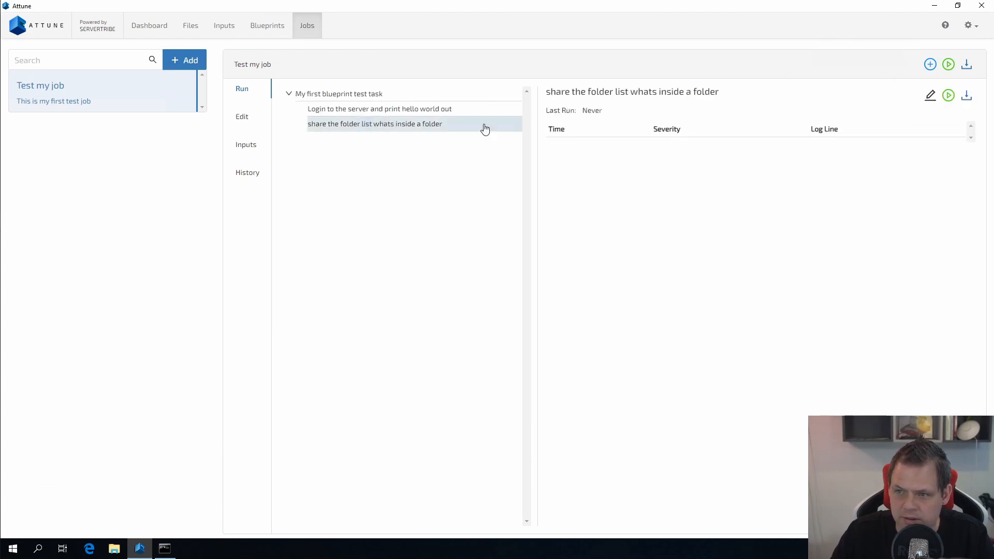
Run the whole "My first blueprint test task" in the job, confirming the start, and view the folder-listing step's log
left_click(367, 95)
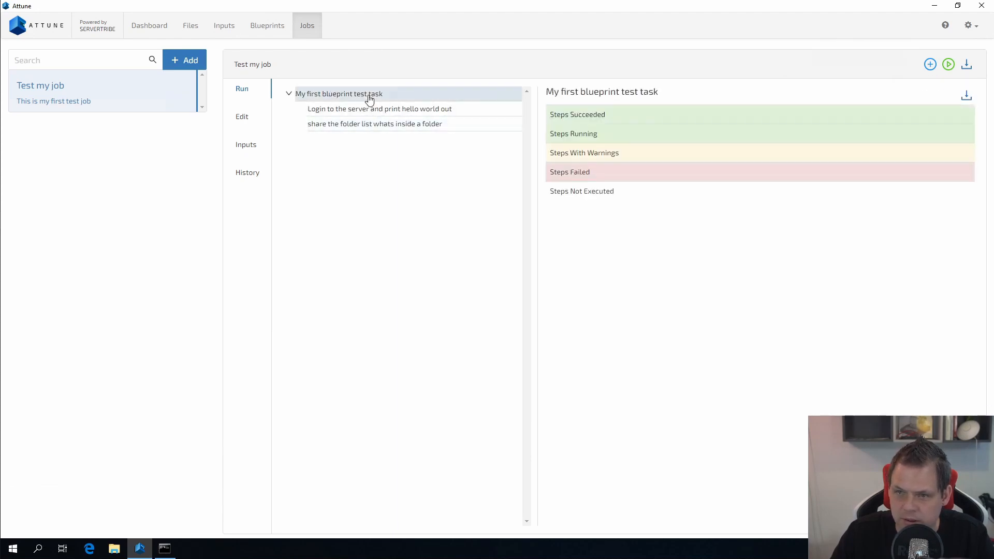
left_click(949, 65)
left_click(968, 111)
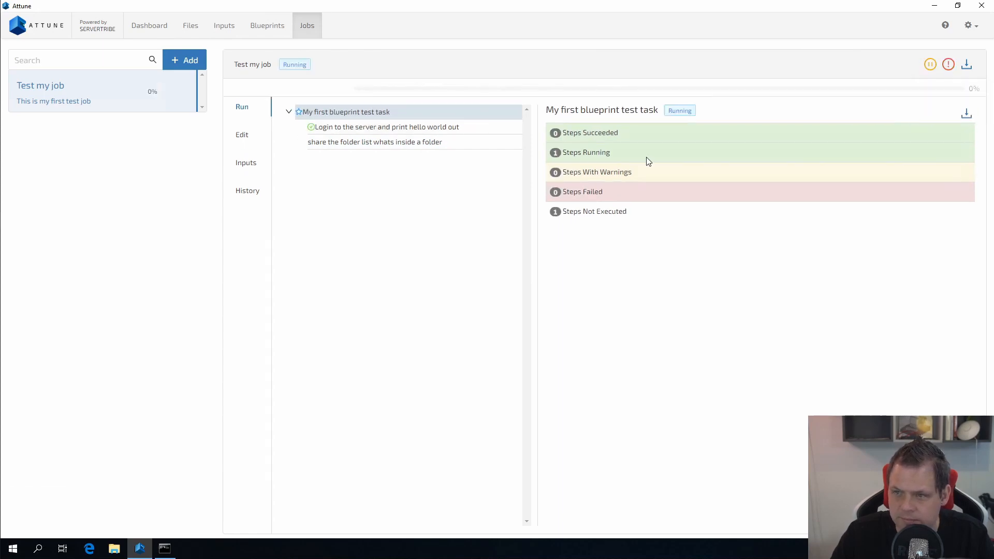
left_click(372, 145)
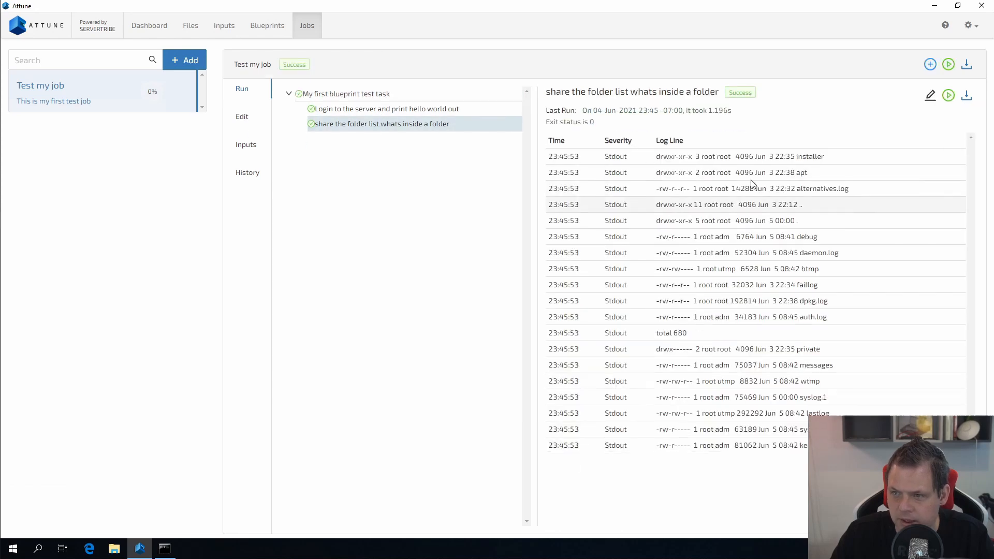
left_click_drag(787, 455, 710, 205)
left_click(710, 205)
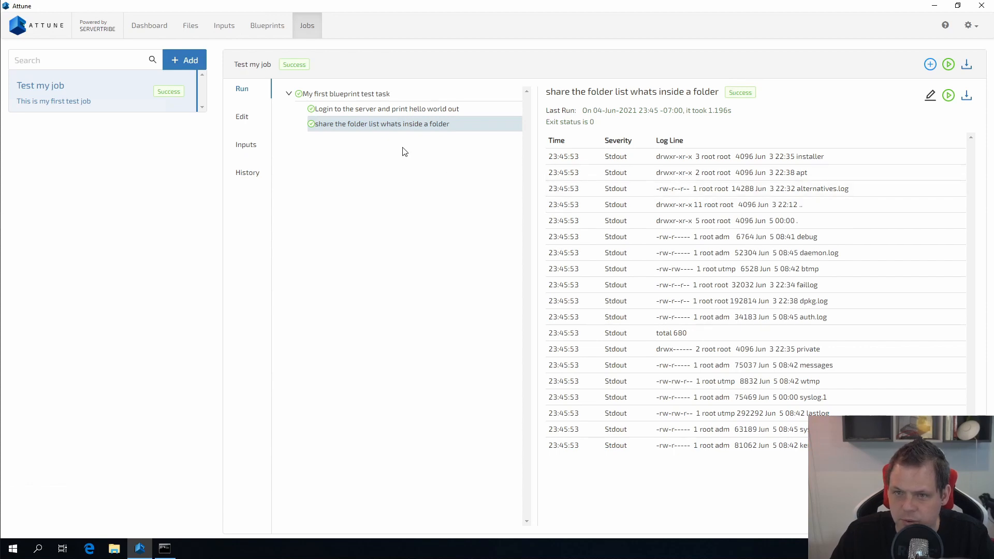
Review the archived runs of "Test my job" from 6:38:25 AM and 6:43:04 AM, and return to the run view
left_click(253, 176)
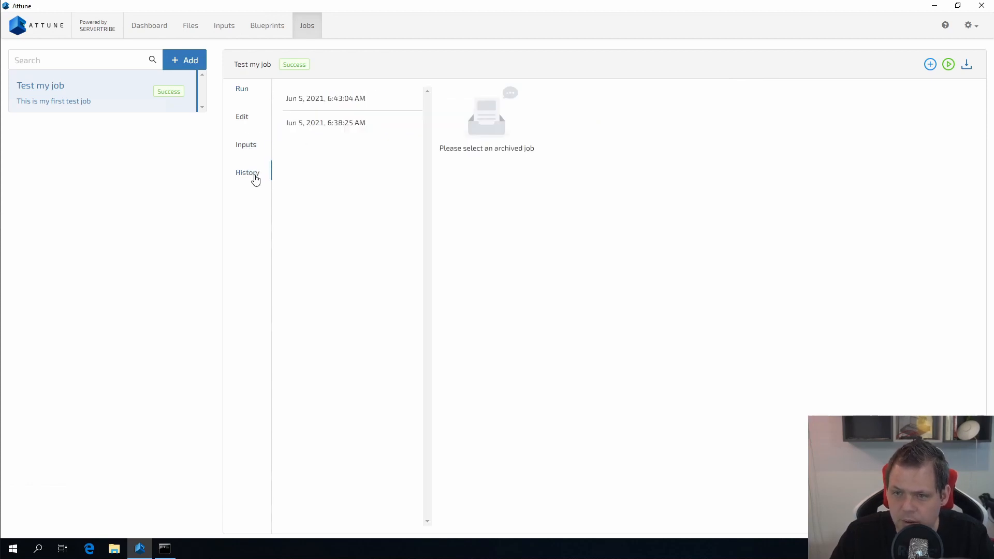
left_click(310, 122)
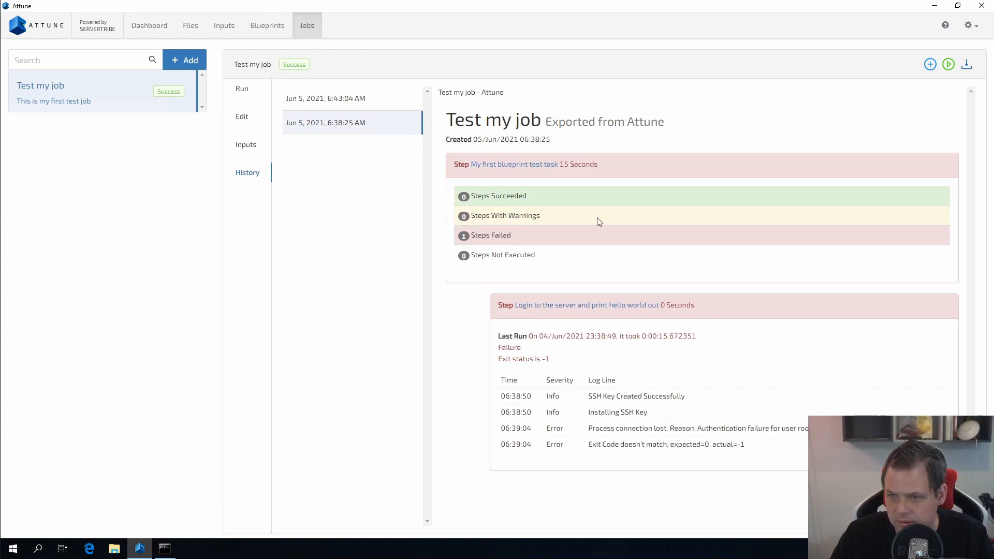
left_click(347, 100)
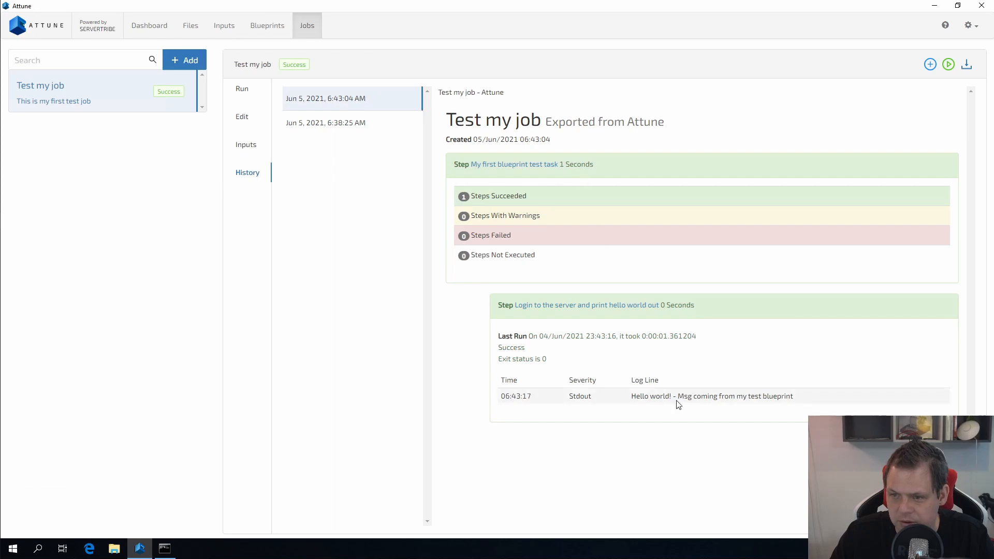
left_click(380, 123)
left_click(242, 90)
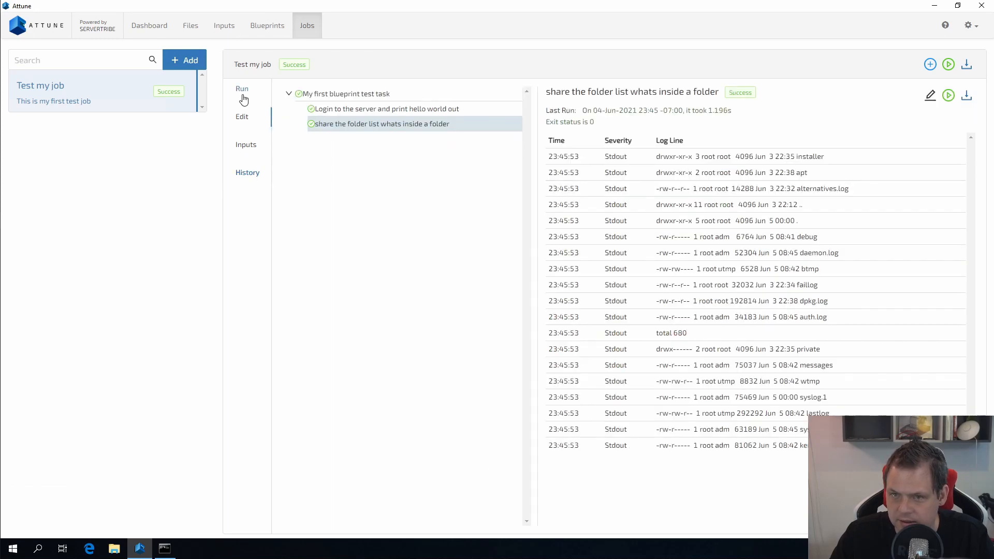
Rerun "Test my job" with the folder-listing step selected, and check the job's history and run log
left_click(948, 64)
left_click(968, 111)
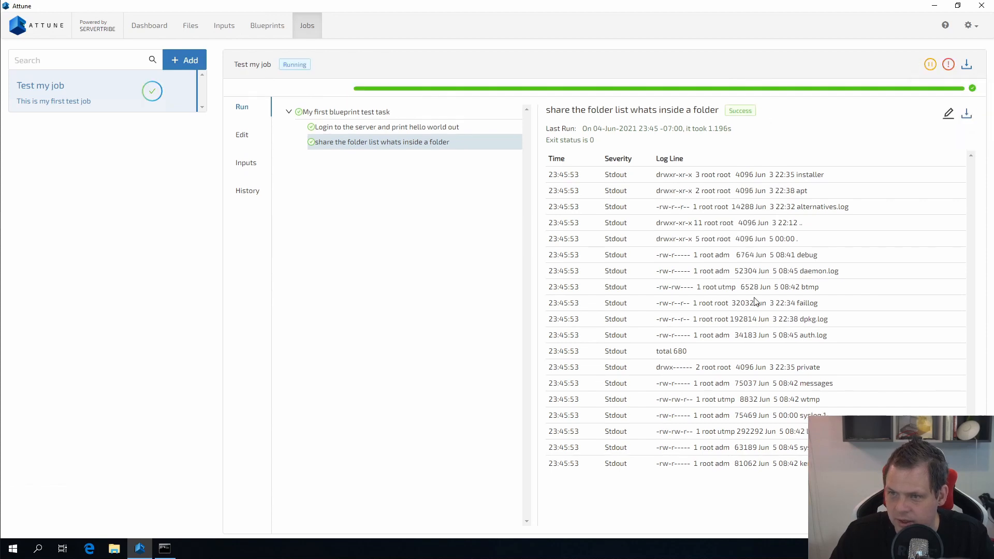
left_click(250, 191)
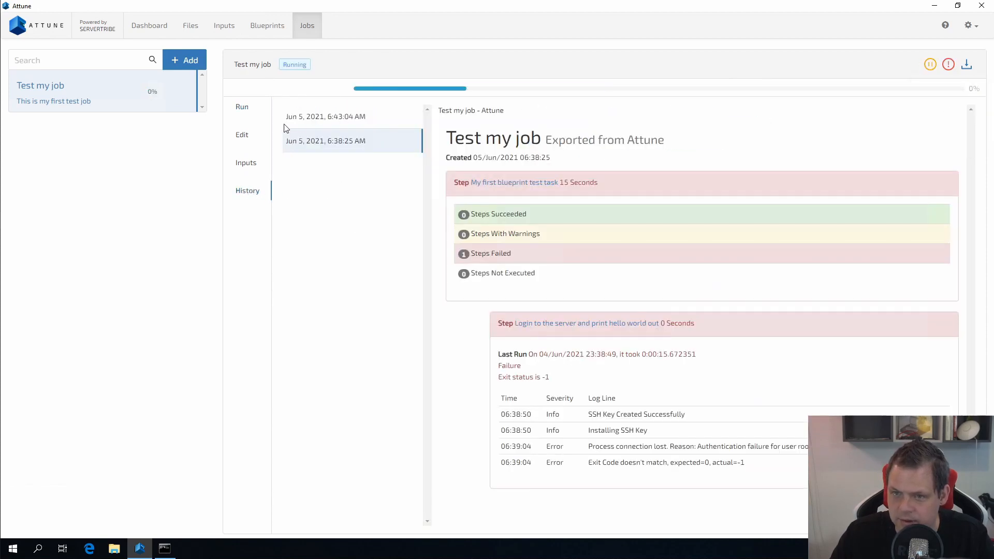
left_click(245, 111)
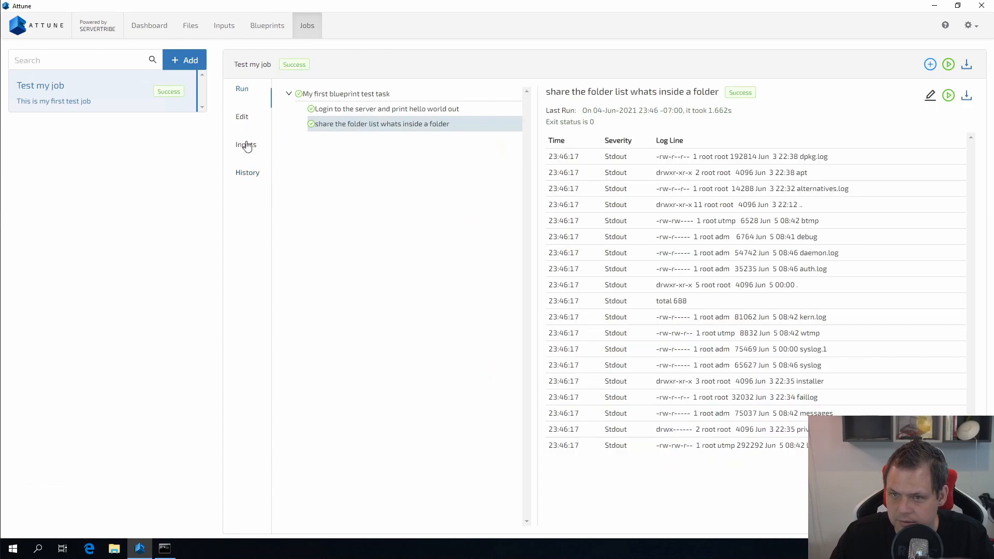
left_click(247, 172)
left_click(243, 93)
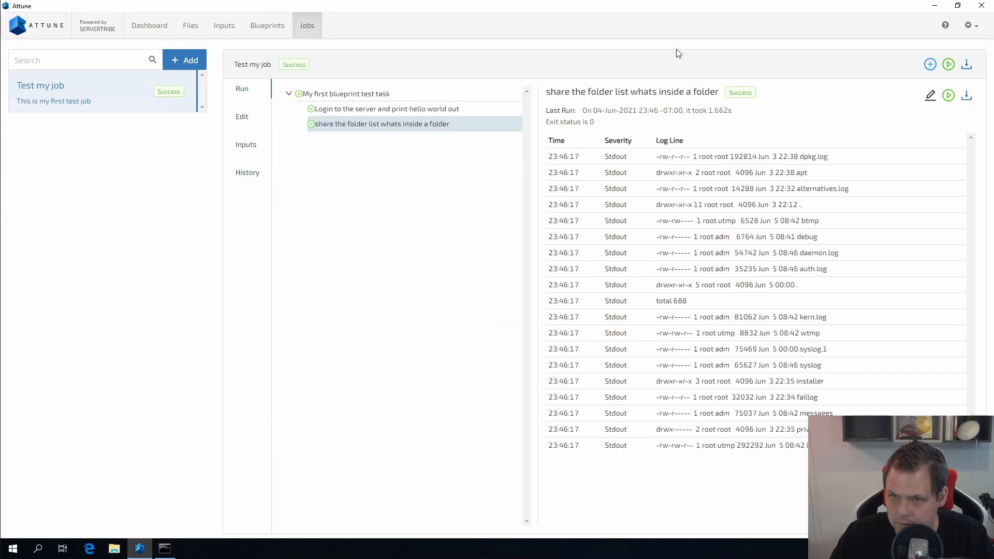
Run "Test my job" once more, and check its archived runs and job settings
left_click(949, 64)
left_click(969, 113)
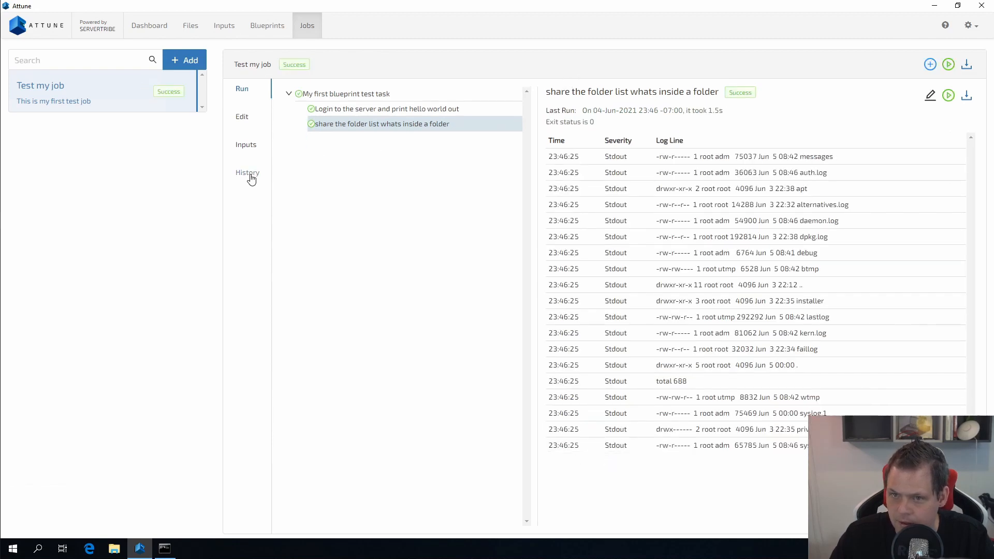
left_click(249, 175)
left_click(336, 104)
left_click(318, 123)
left_click(322, 100)
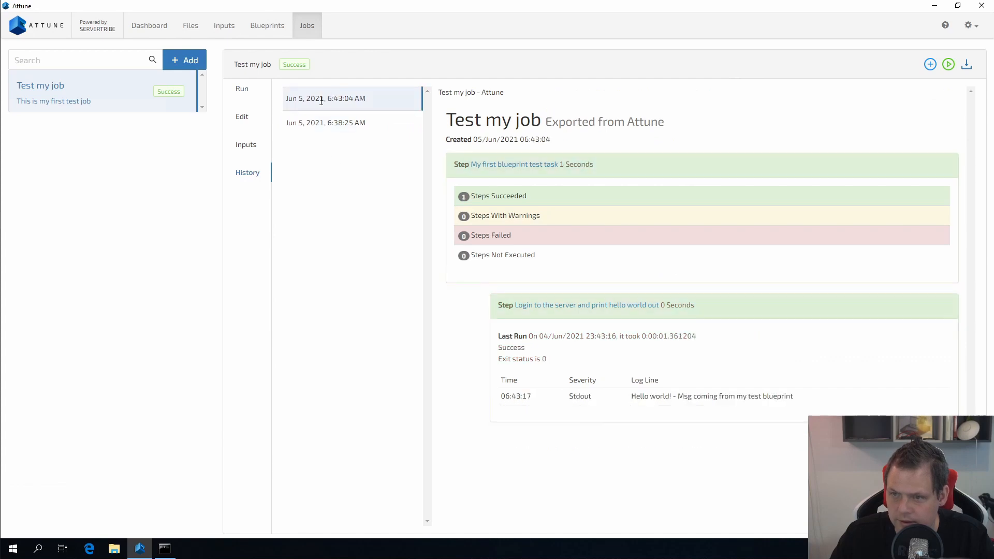
left_click(331, 124)
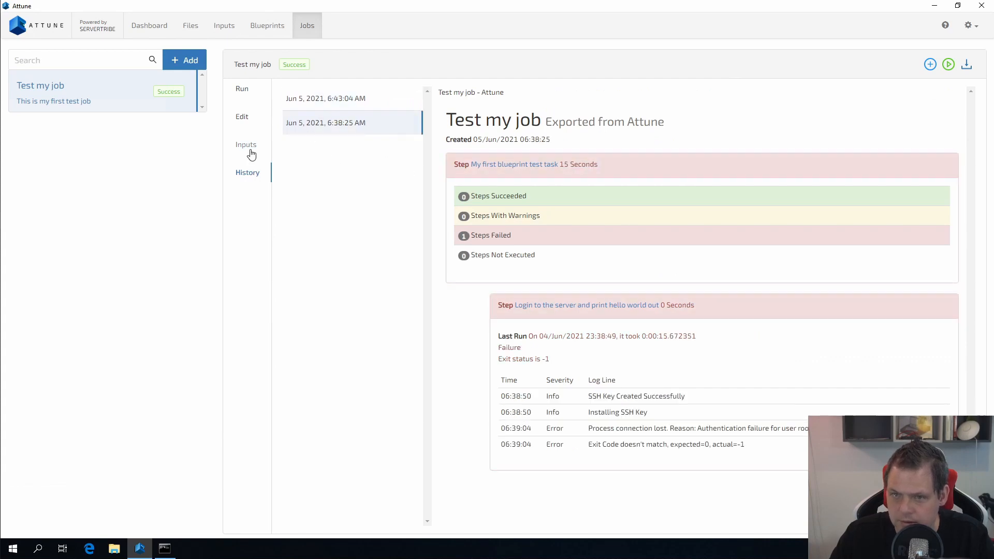
left_click(249, 121)
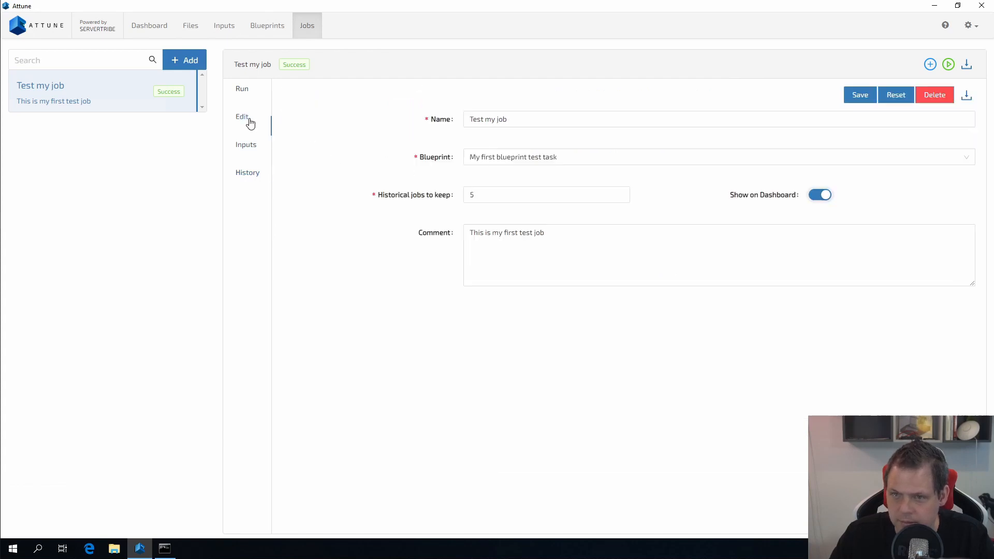
left_click(249, 90)
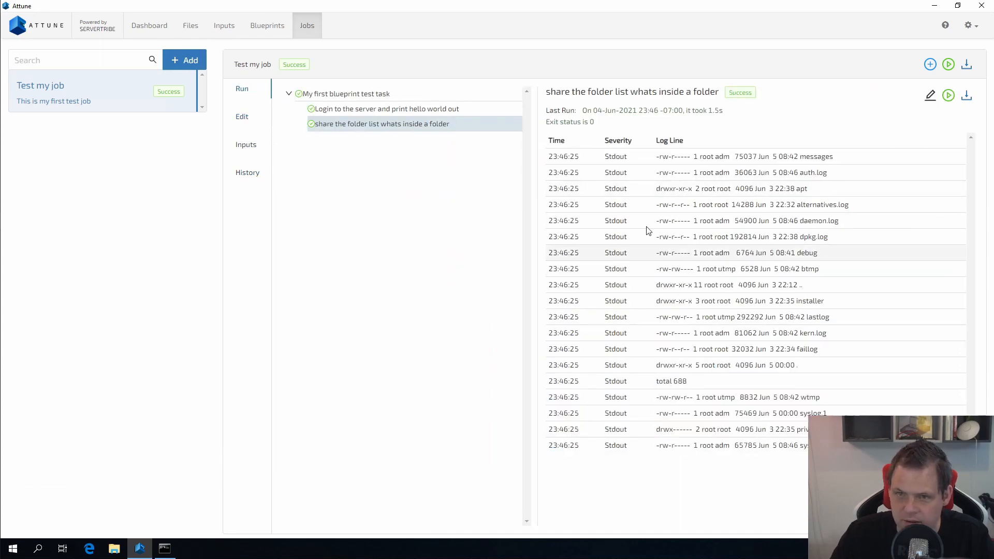
Run "Test my job" from the dashboard, confirming the start
left_click(146, 33)
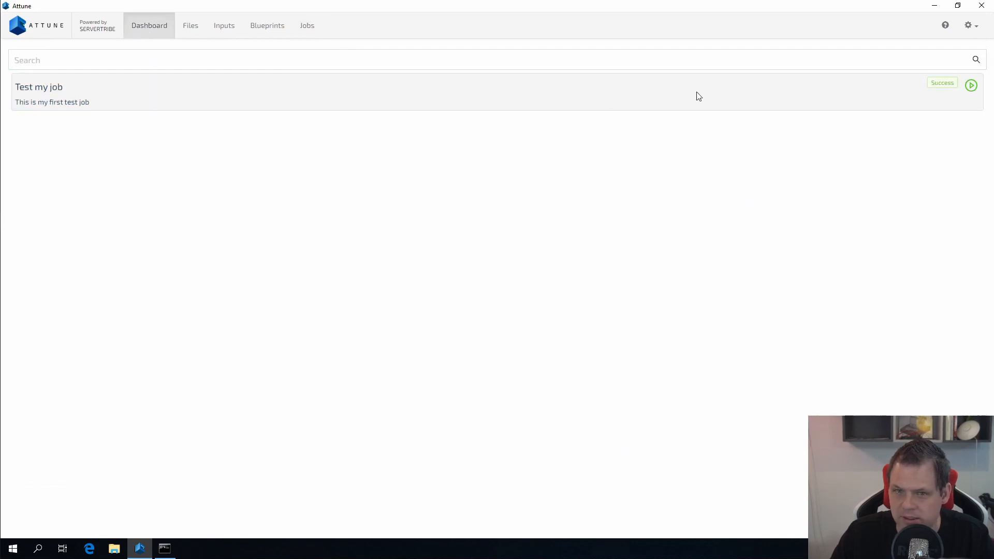
left_click(972, 87)
left_click(939, 92)
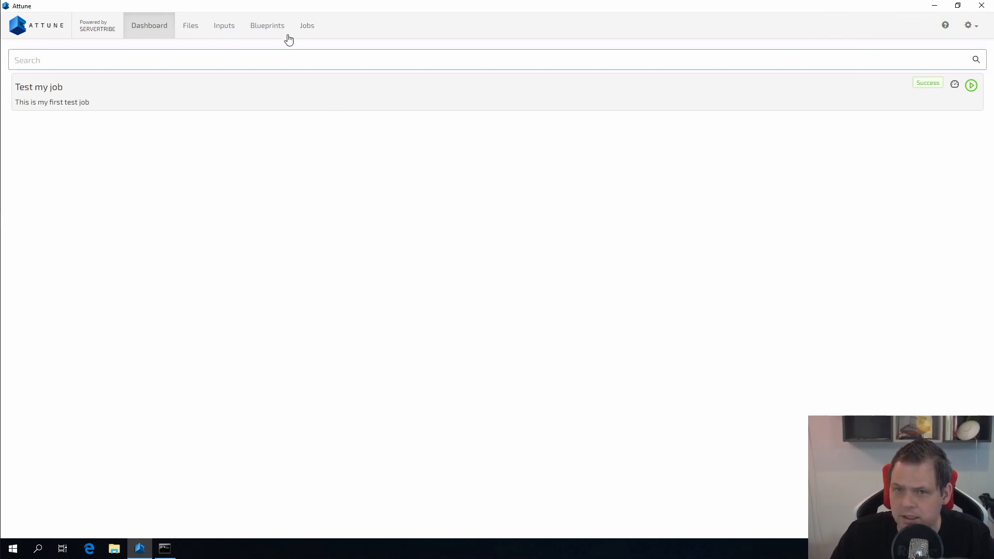
Examine the history of "Test my job", comparing the archived runs from 6:46:47, 6:45:43, 6:43:04 and 6:38:25 AM
left_click(308, 28)
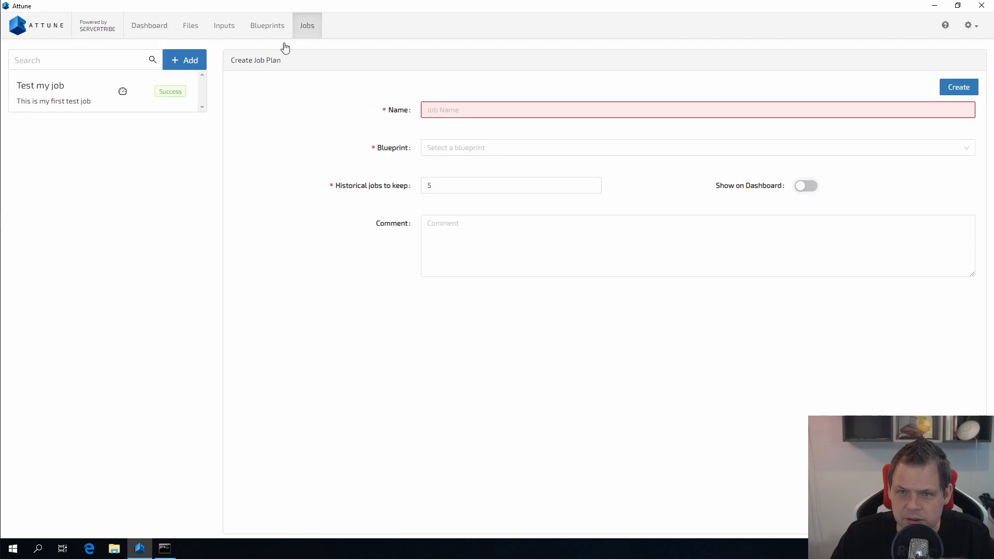
left_click(61, 95)
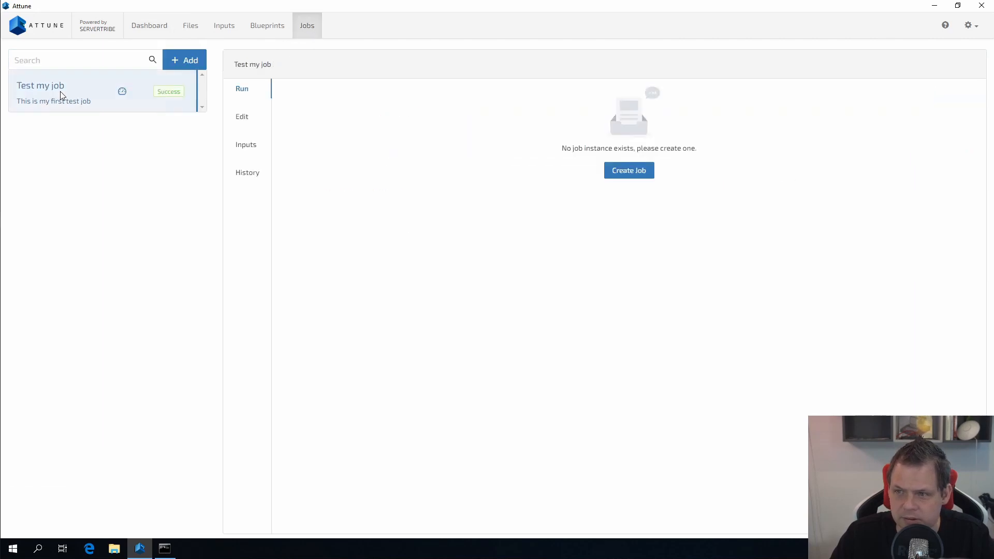
left_click(243, 176)
left_click(330, 107)
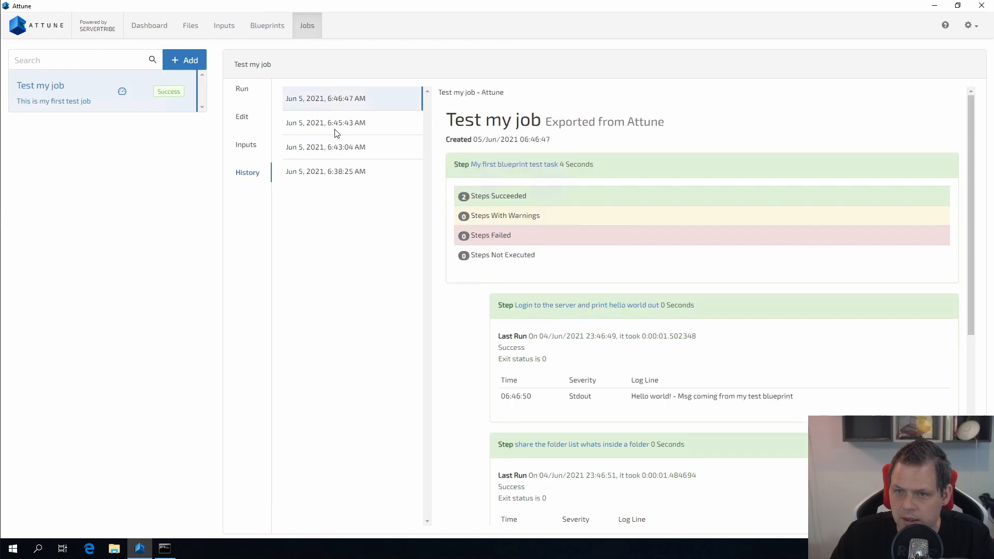
left_click(335, 125)
left_click(331, 110)
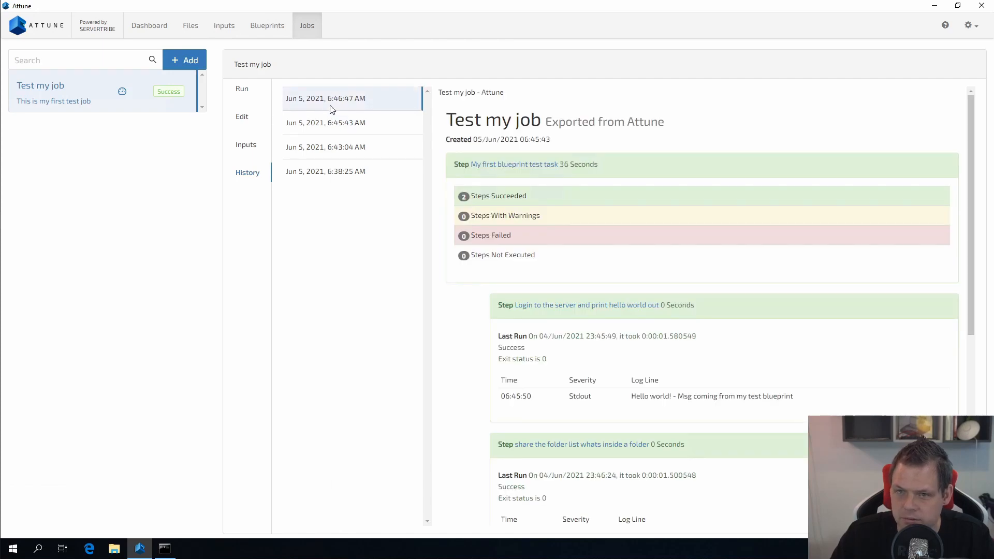
left_click(326, 126)
left_click(328, 147)
left_click(325, 170)
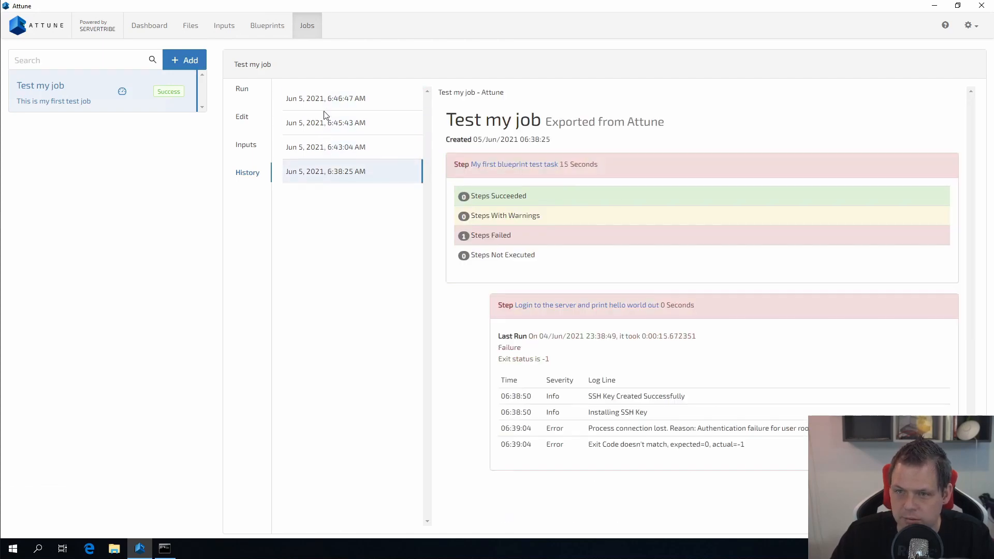
left_click(321, 123)
left_click(296, 101)
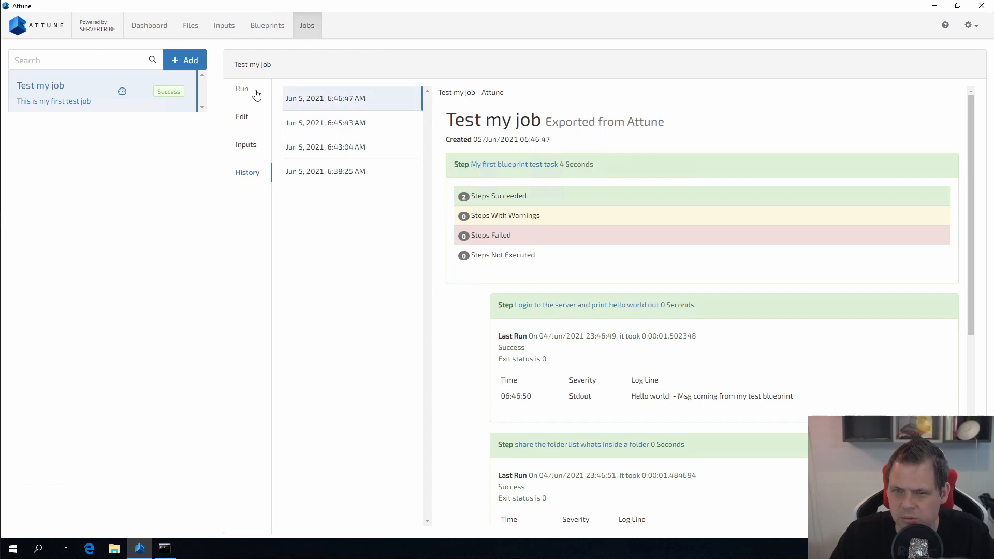
Check the settings of "Test my job" and create a new job instance for it
left_click(257, 94)
left_click(242, 116)
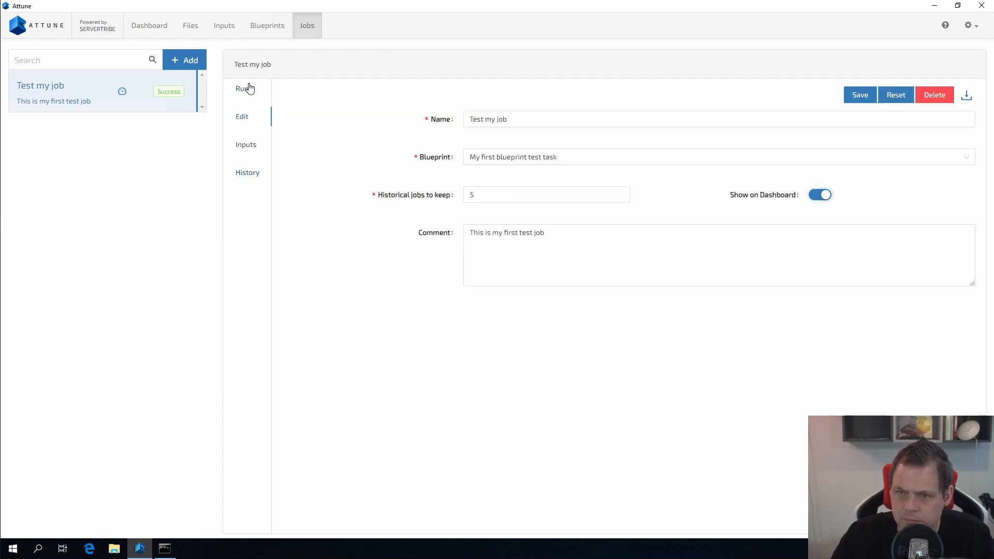
left_click(244, 89)
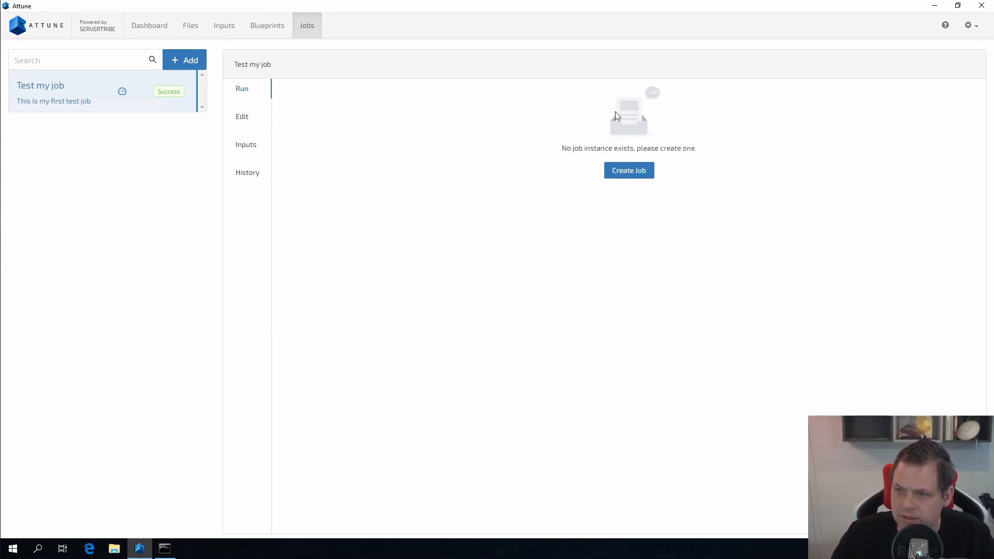
left_click(239, 120)
left_click(244, 92)
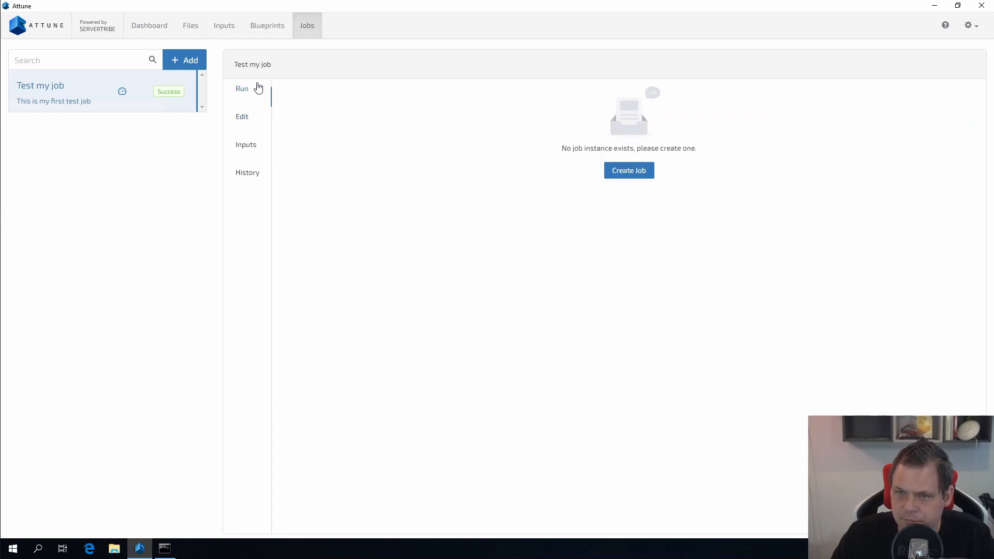
left_click(635, 171)
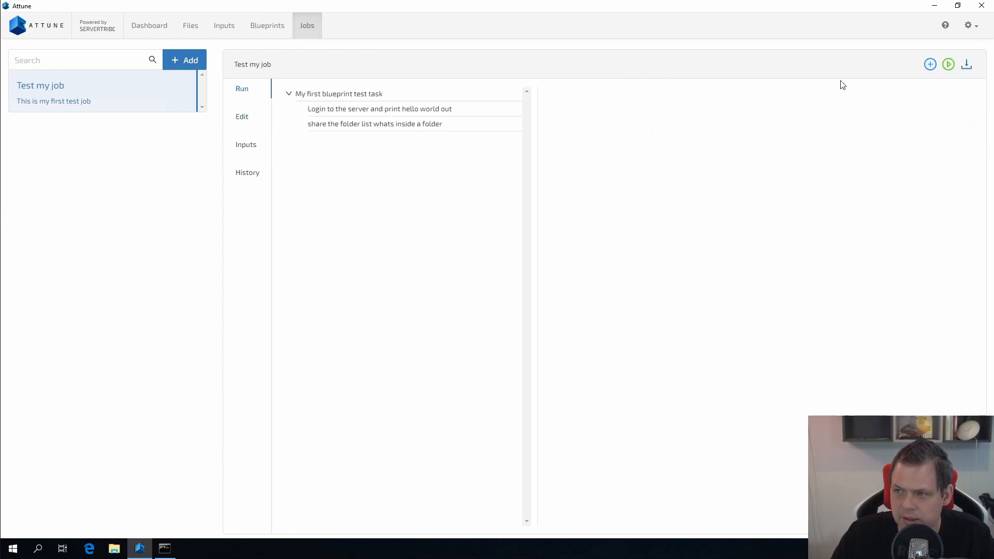
Run "Test my job" from its job page, confirming the start
left_click(968, 66)
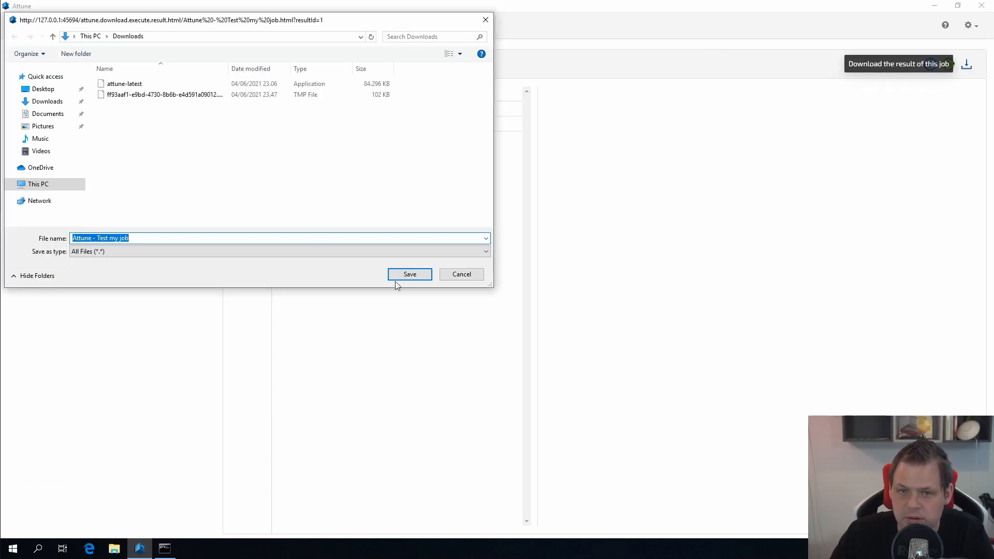
left_click(461, 275)
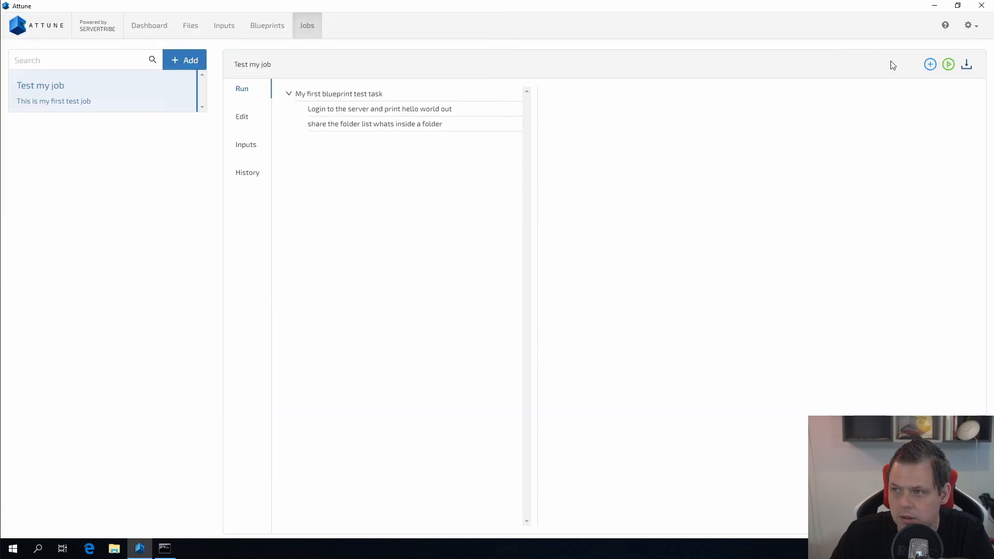
left_click(950, 65)
left_click(972, 112)
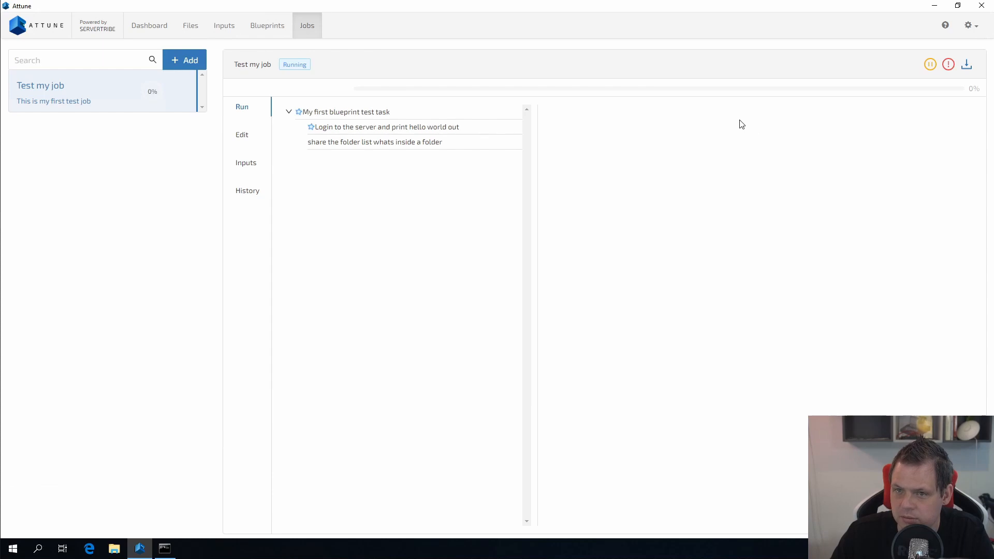
left_click(951, 69)
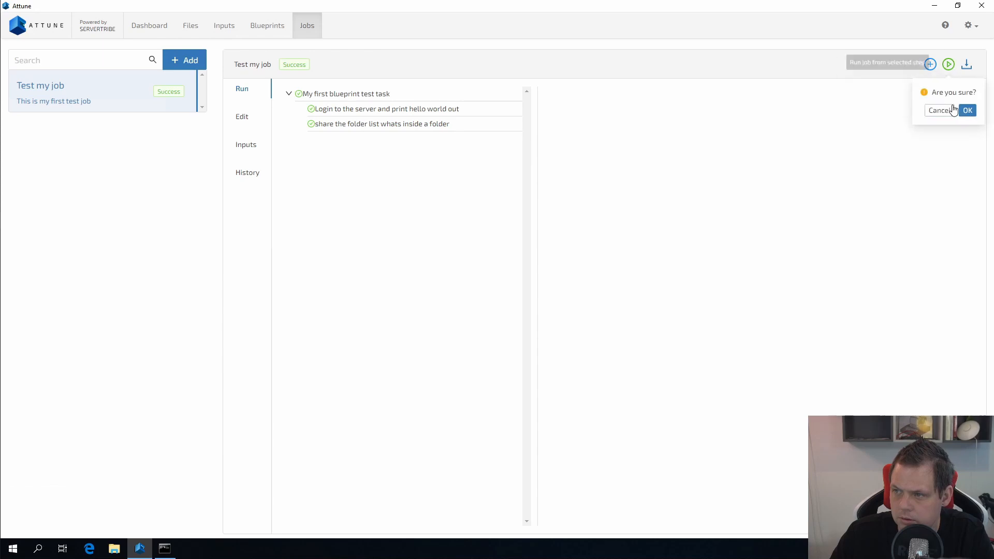
left_click(953, 108)
Download the result of "Test my job" to the Desktop as "Attune - Test my job"
left_click(967, 65)
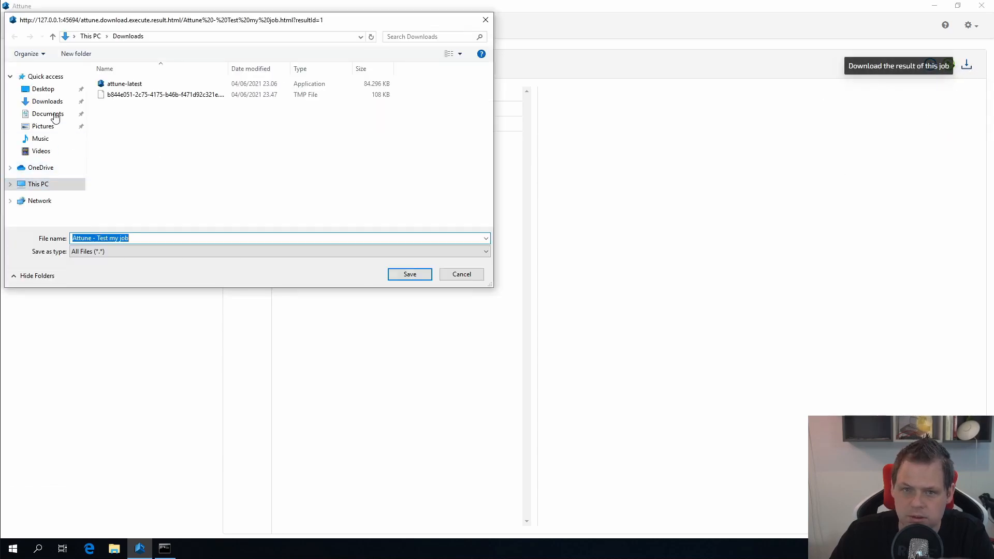
left_click(43, 90)
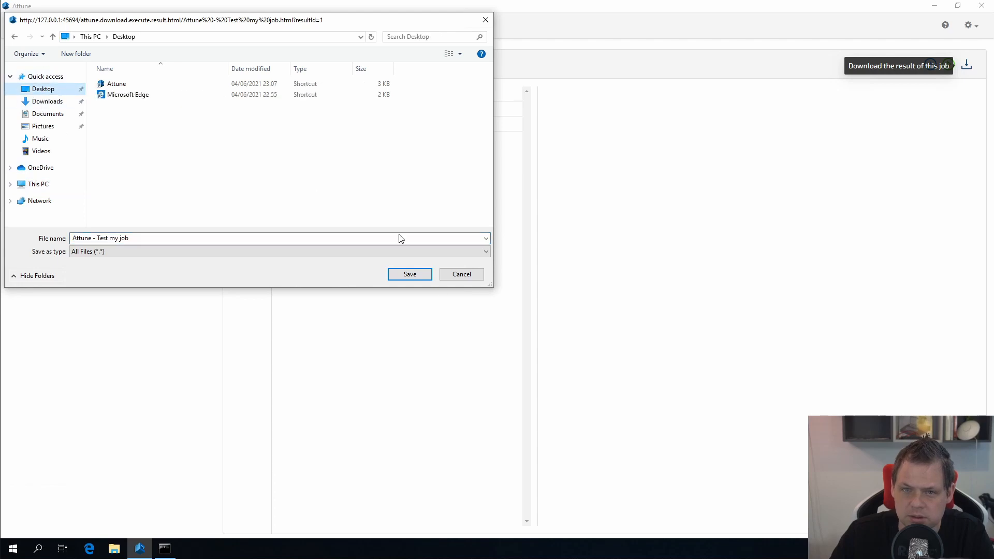
left_click(413, 276)
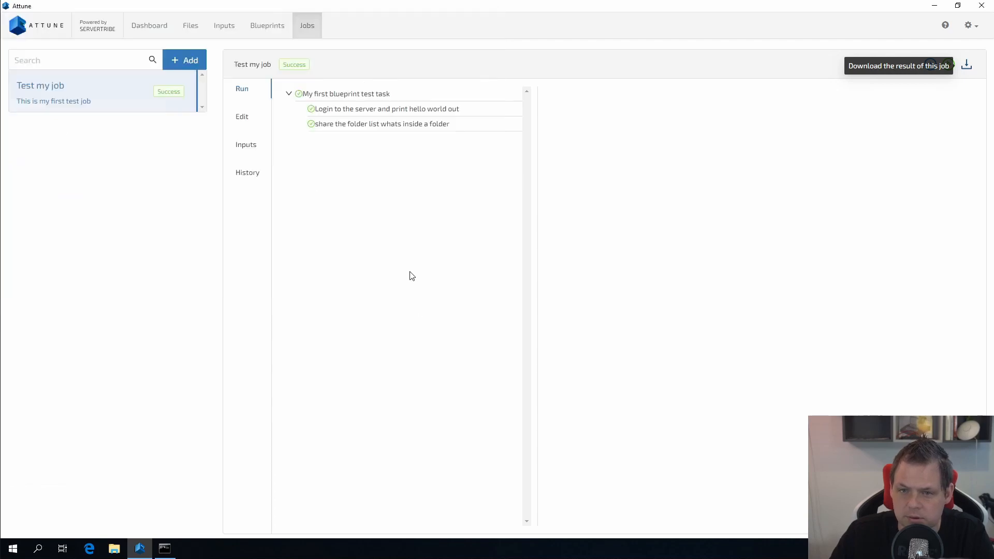
Download the result of the "share the folder list whats inside a folder" step to the Desktop, keeping the suggested file name
left_click(408, 110)
left_click(399, 126)
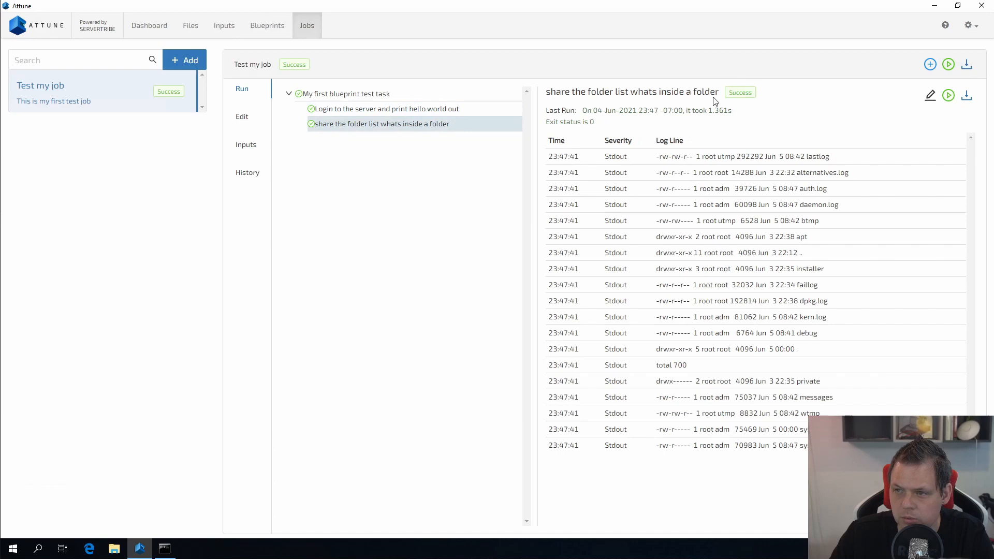
left_click(967, 97)
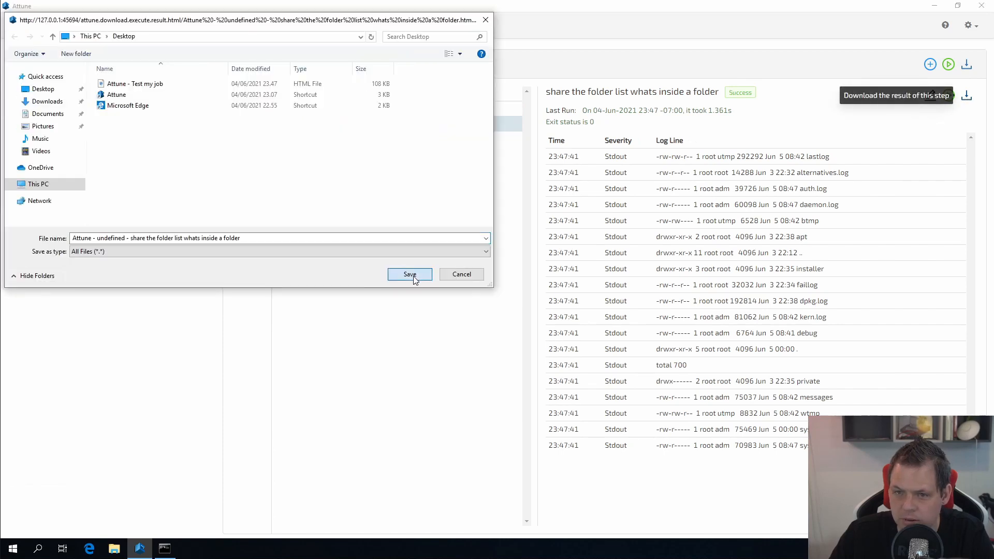
left_click(414, 276)
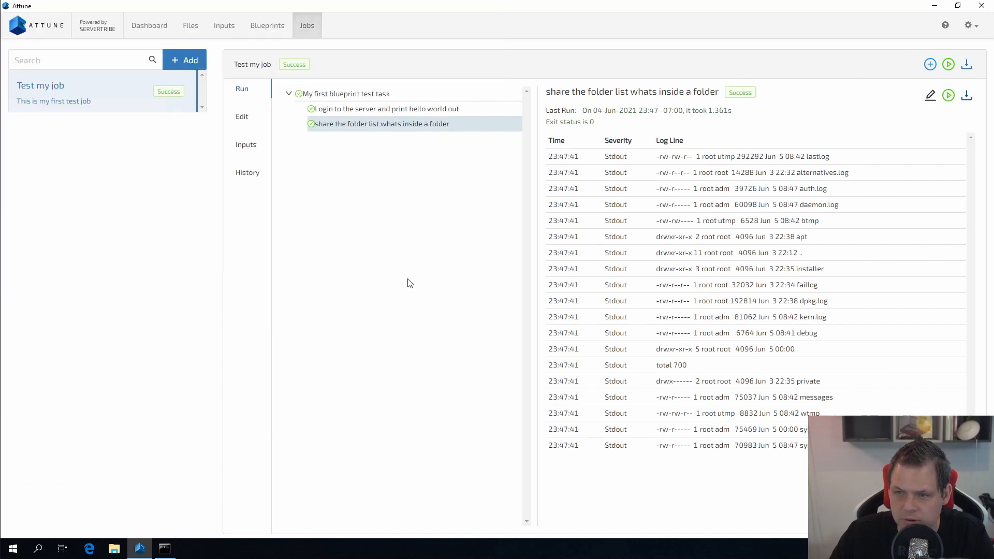
Open the exported "Attune - Test my job" report from the desktop in Edge and fit its window beside the desktop icons
left_click(935, 6)
left_click(493, 183)
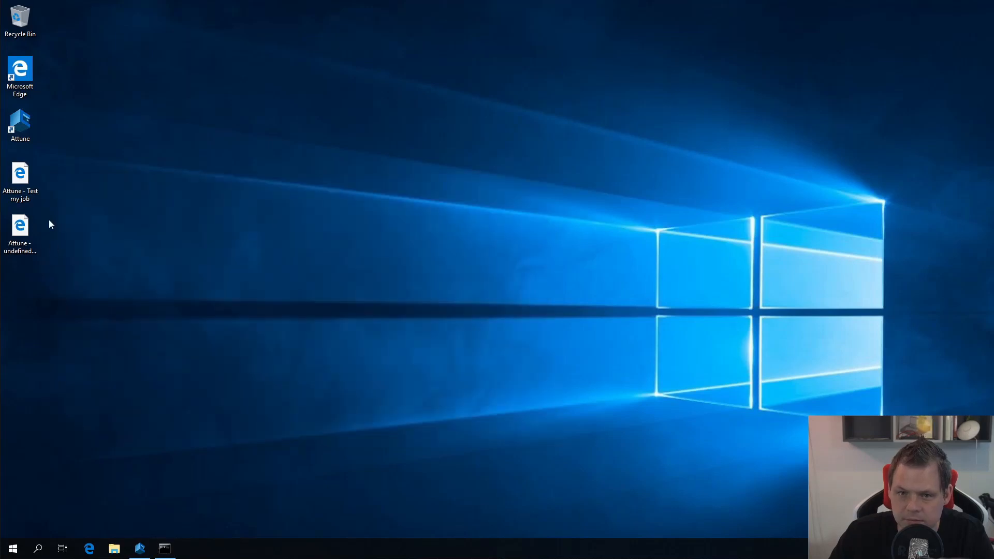
double_click(15, 192)
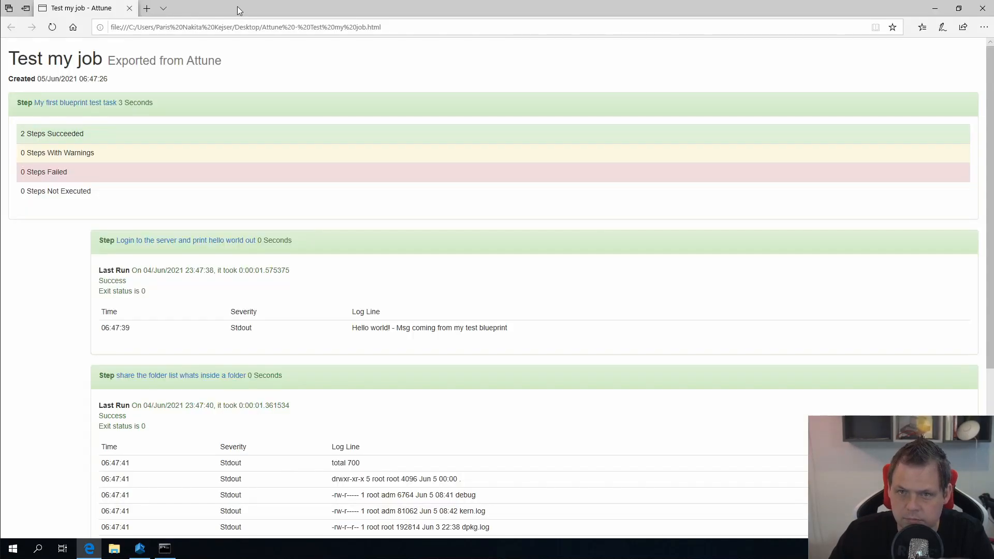
double_click(237, 6)
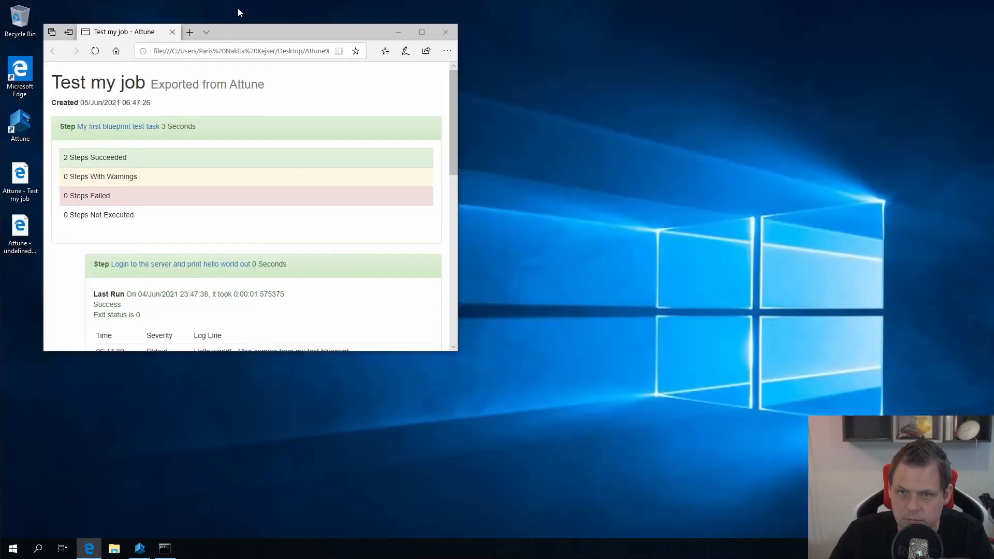
left_click_drag(241, 33, 394, 31)
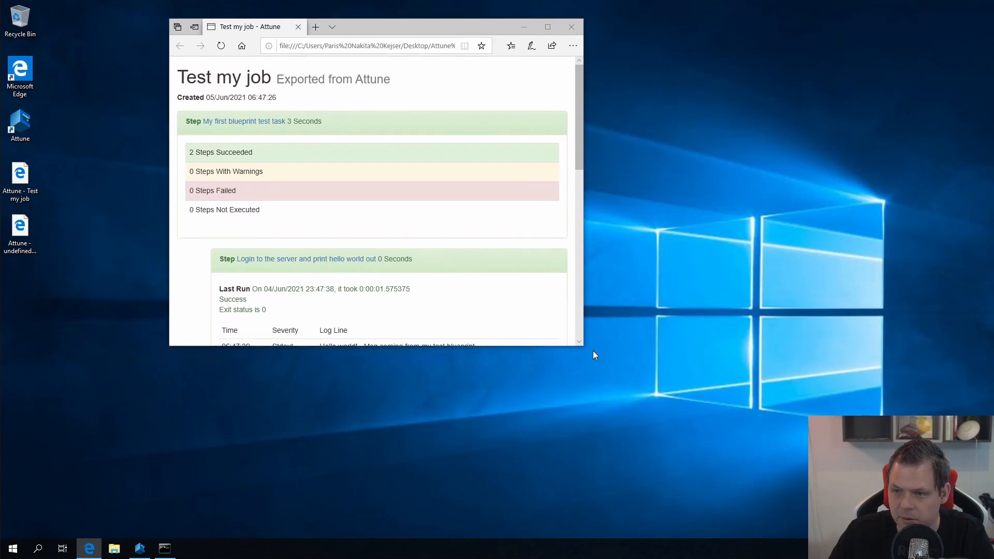
left_click_drag(584, 347, 800, 515)
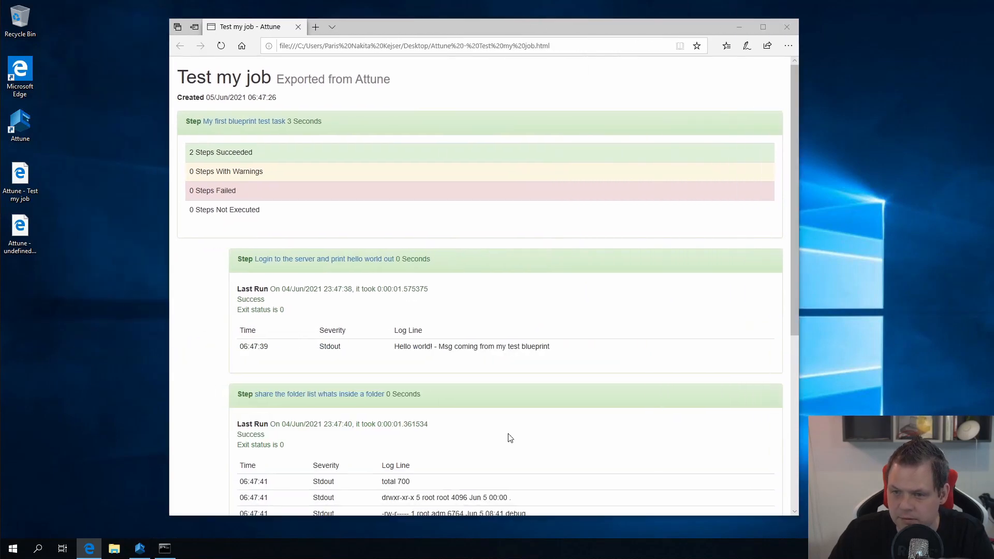
Open the exported folder-listing step report from the desktop and read its log lines
double_click(30, 238)
scroll(516, 293, "down", 2)
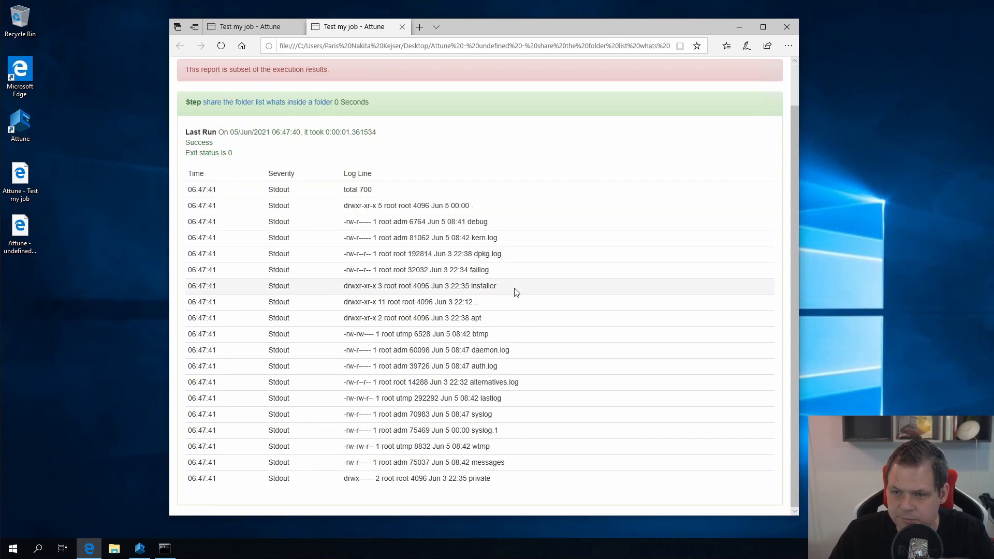
scroll(517, 292, "up", 2)
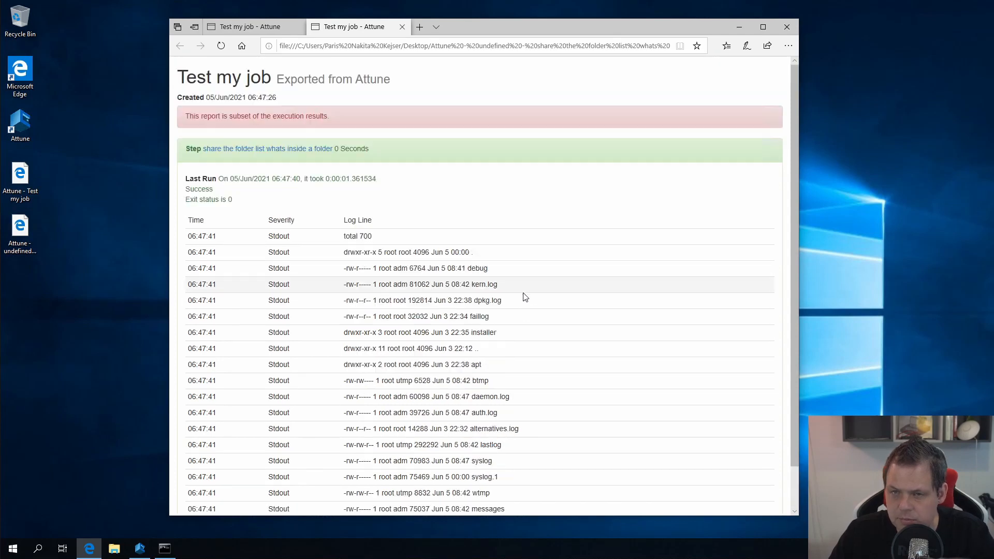
Compare the full job report's step summary and logs with the single-step report, and return to Attune
left_click(241, 25)
scroll(468, 249, "down", 6)
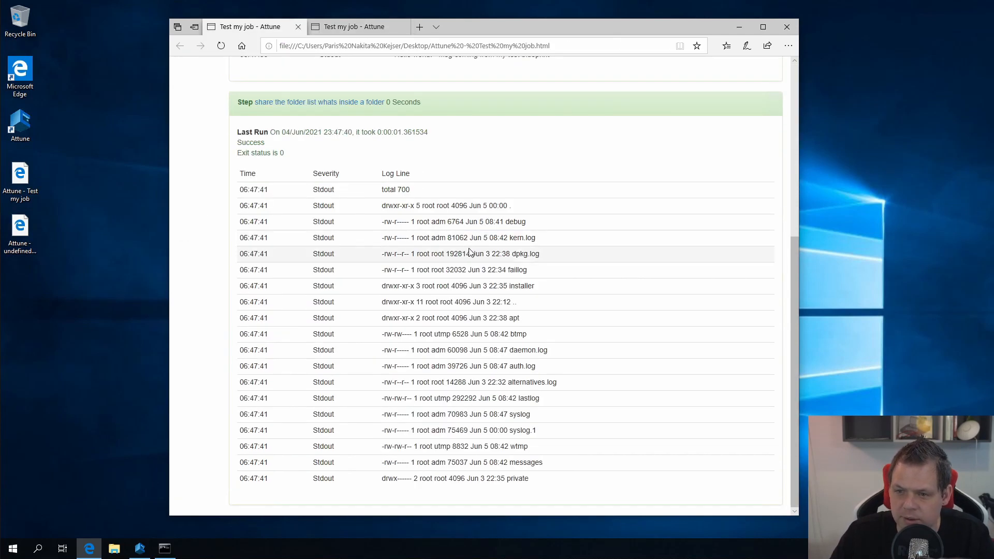
scroll(470, 252, "up", 5)
scroll(371, 164, "down", 1)
scroll(374, 165, "up", 1)
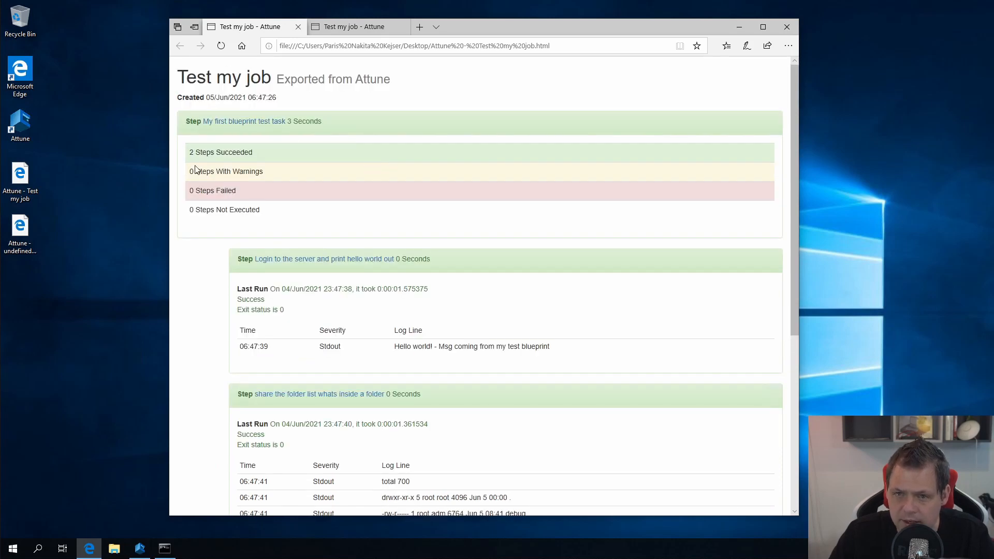
scroll(417, 241, "down", 6)
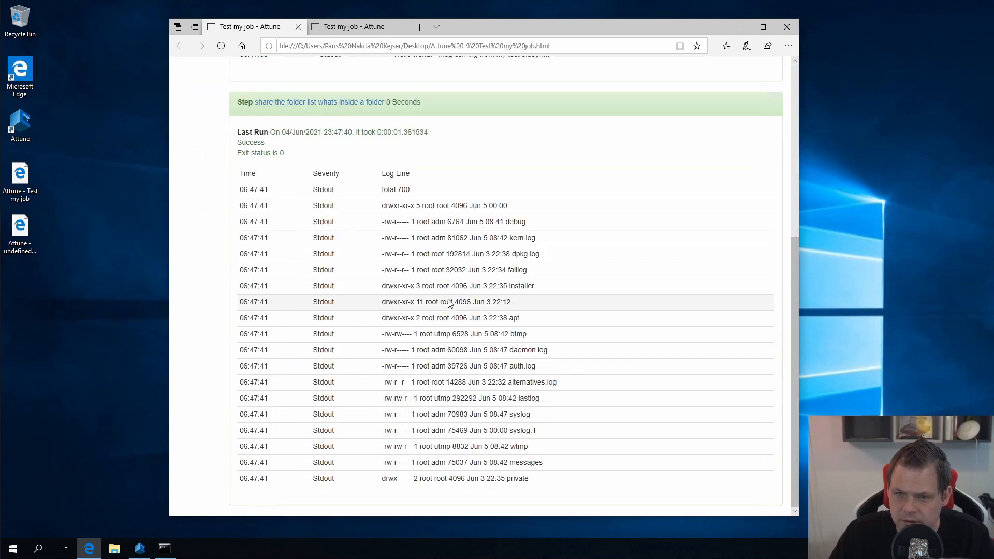
scroll(386, 111, "up", 6)
left_click(341, 27)
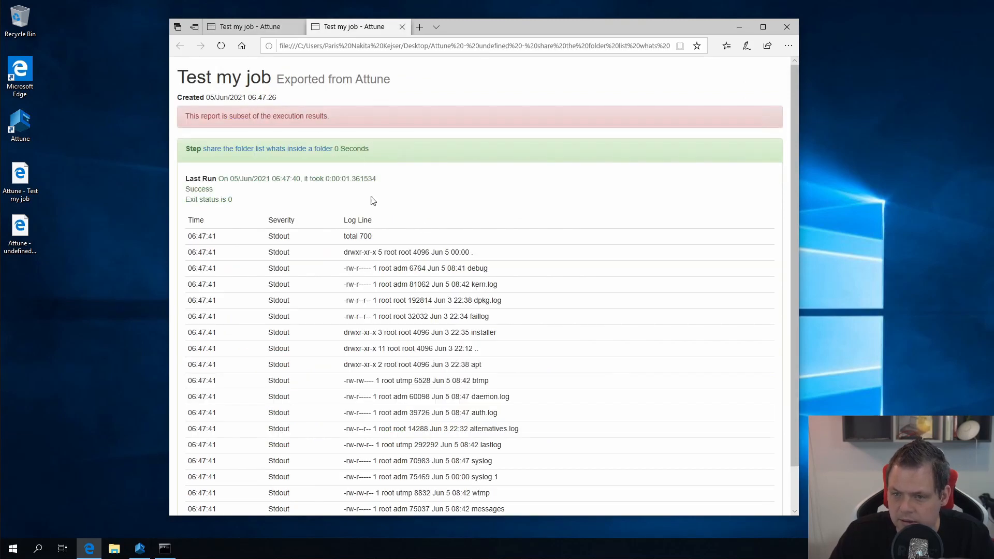
scroll(372, 201, "down", 1)
scroll(449, 235, "up", 1)
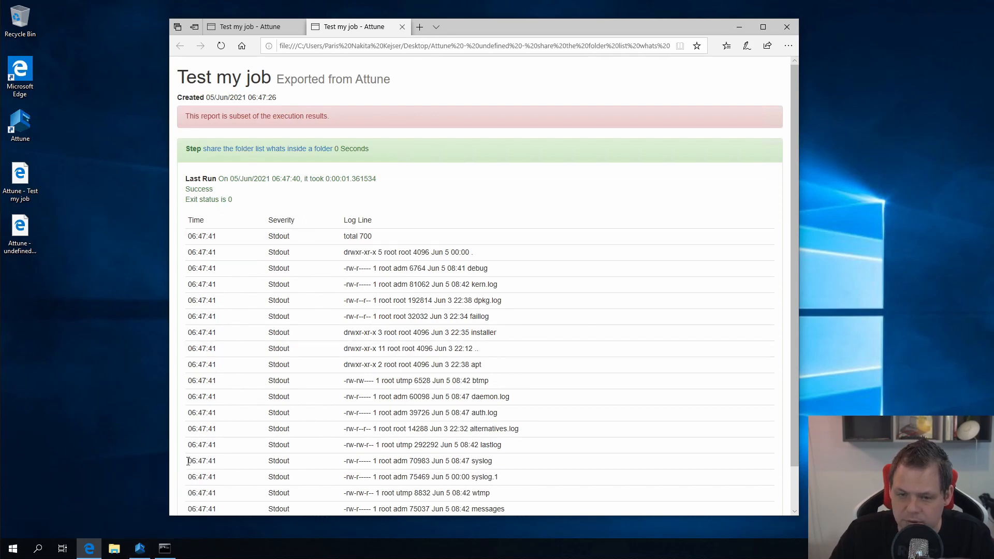
left_click(141, 550)
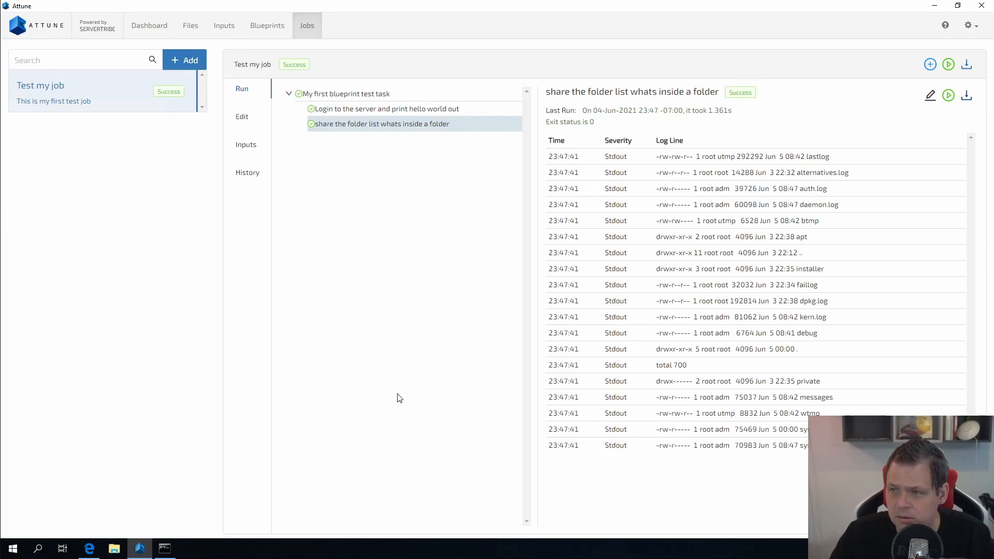